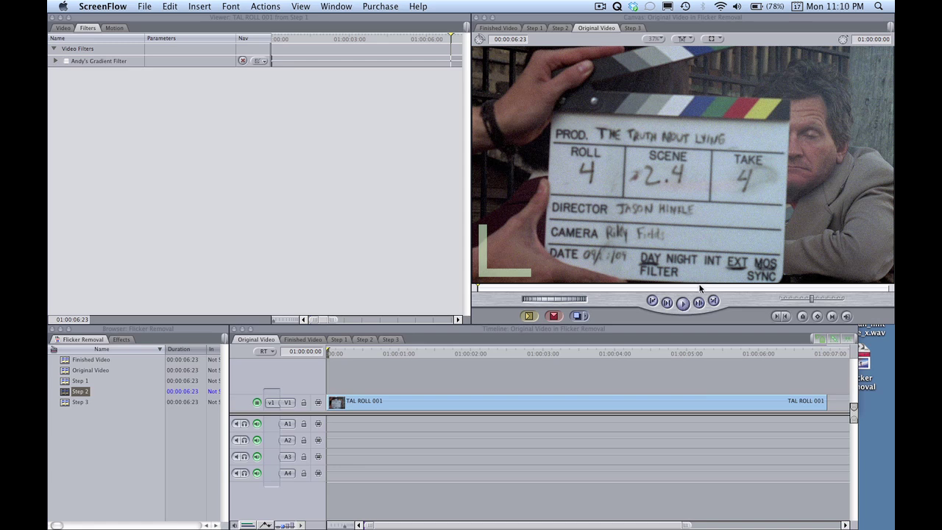
# Play the original slate clip, then play the Finished Video sequence through to 00:00:06:23
pyautogui.click(684, 309)
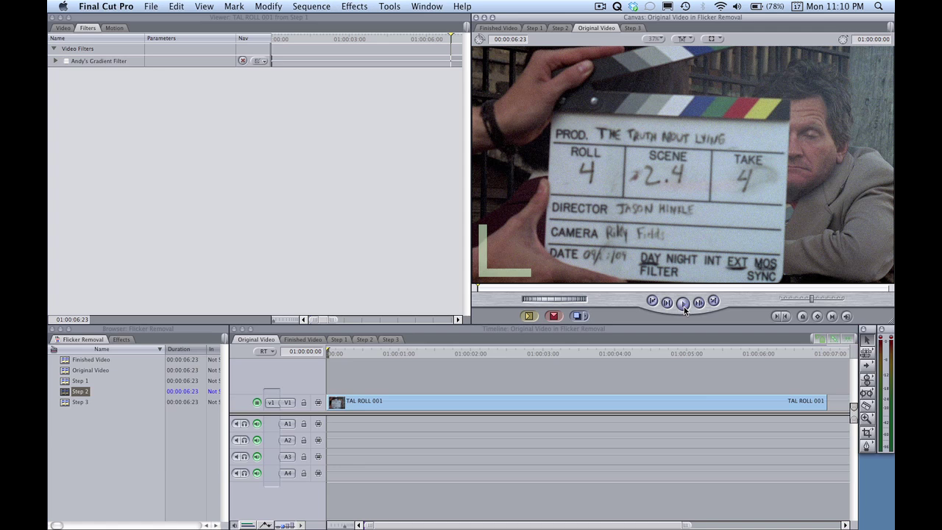
pyautogui.click(684, 310)
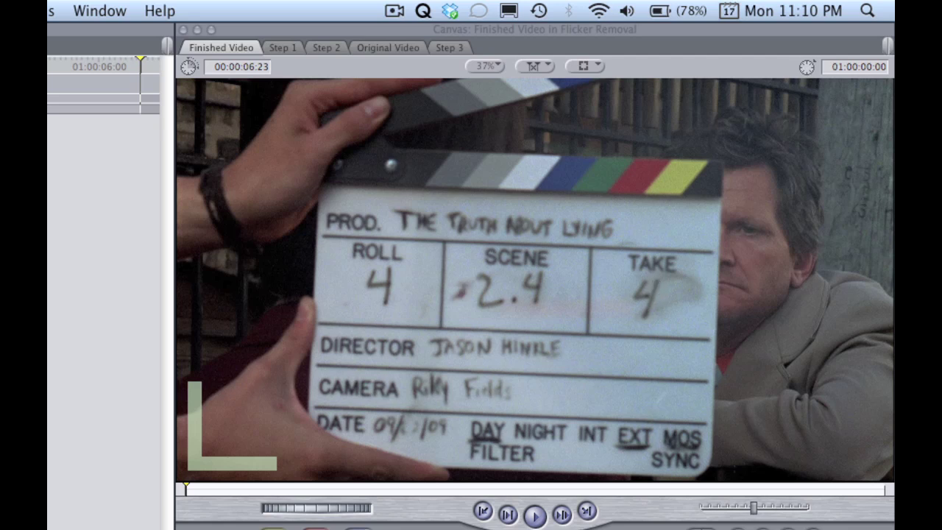
pyautogui.click(535, 519)
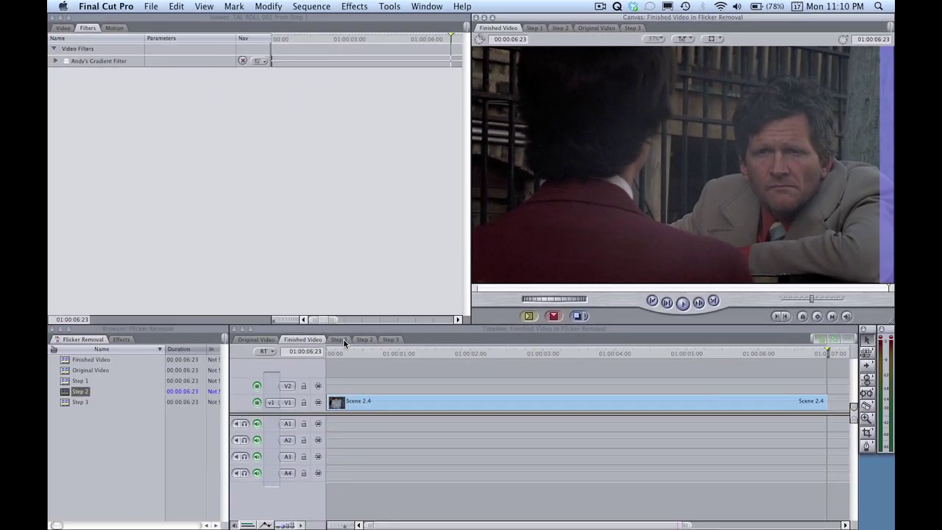
# In Step 1, Option-drag a TAL ROLL 001 copy onto V2 and play the stacked clips
pyautogui.click(343, 338)
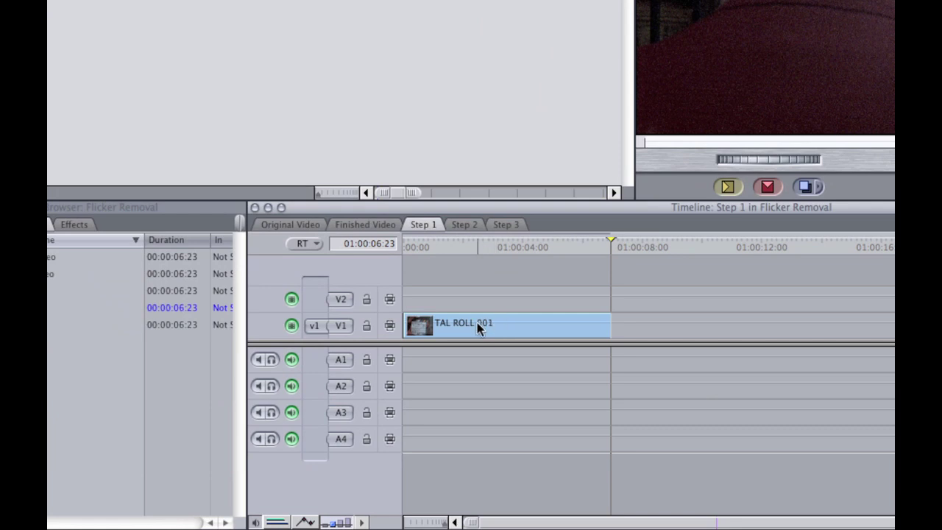
pyautogui.moveTo(477, 324); pyautogui.dragTo(475, 297)
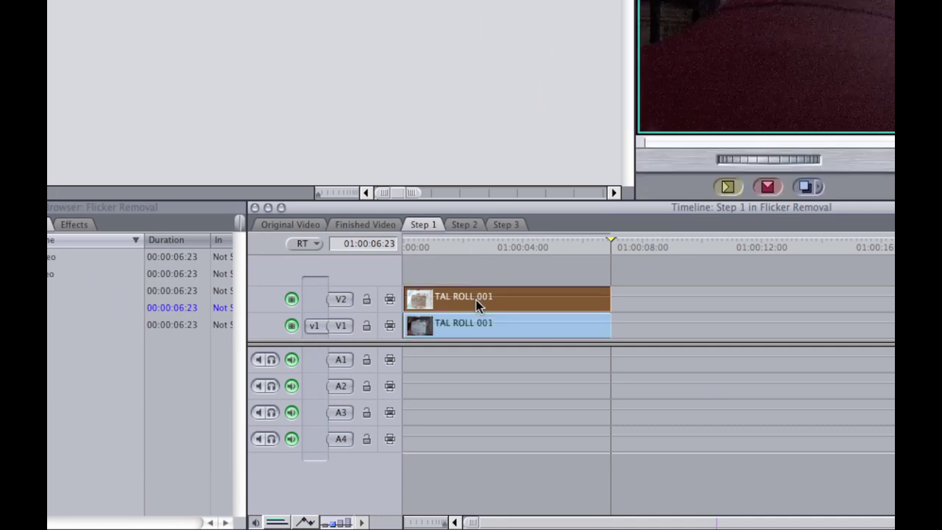
pyautogui.click(421, 247)
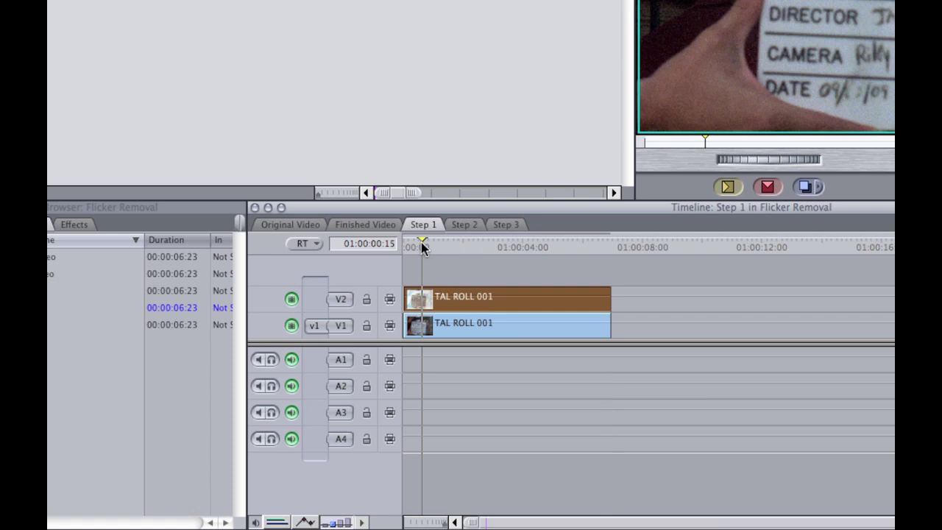
pyautogui.press('space')
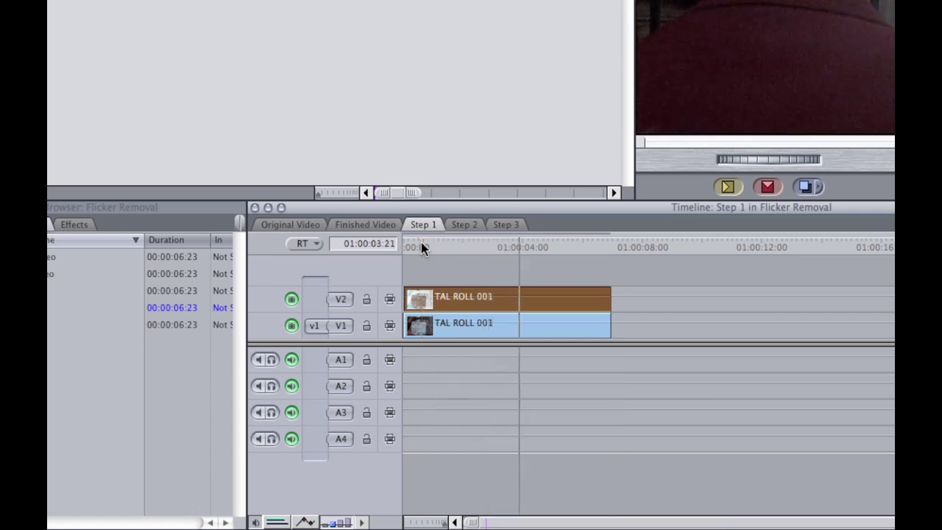
pyautogui.press('space')
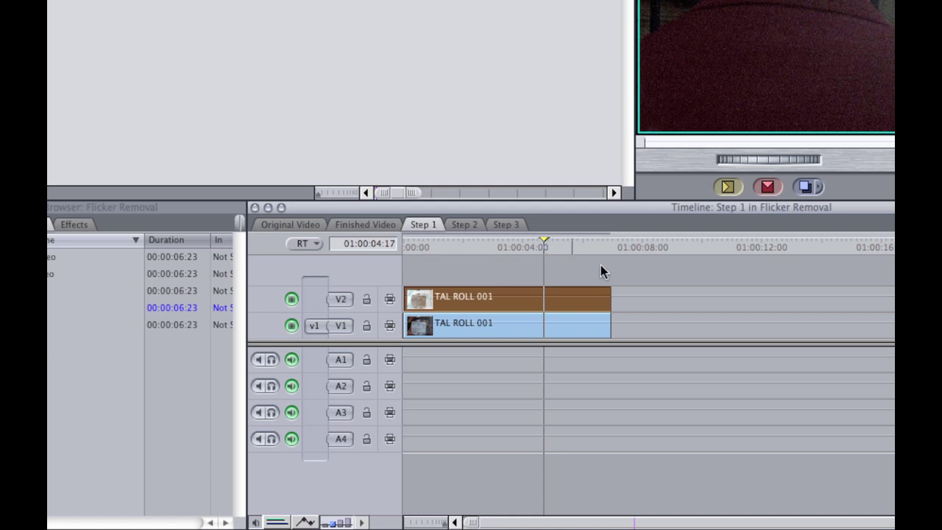
pyautogui.click(645, 295)
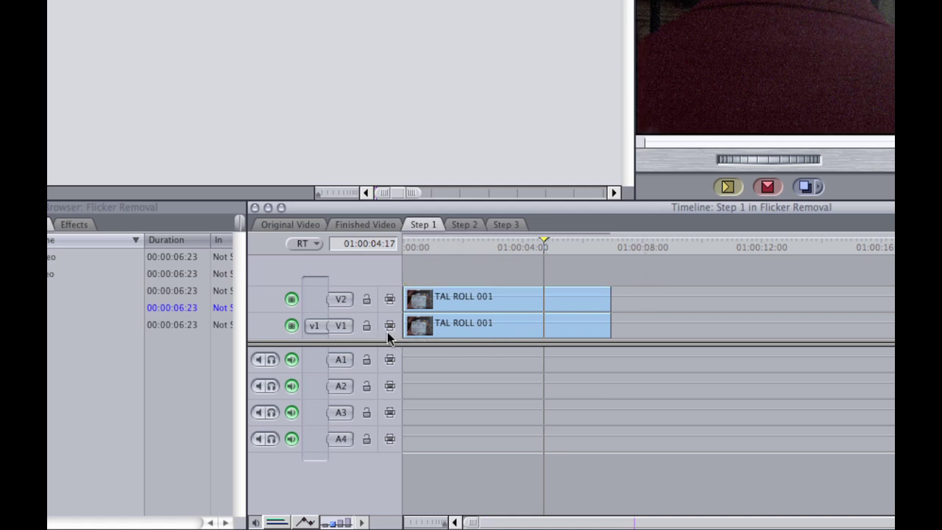
# Lock V1, select the V2 copy, and zoom the timeline to single frames at the clip start
pyautogui.click(366, 326)
pyautogui.press('Return')
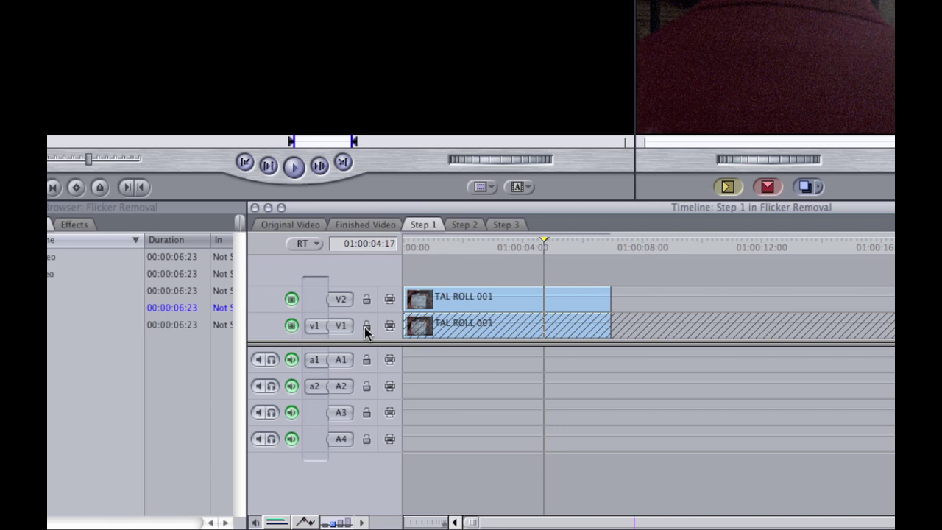
pyautogui.click(405, 246)
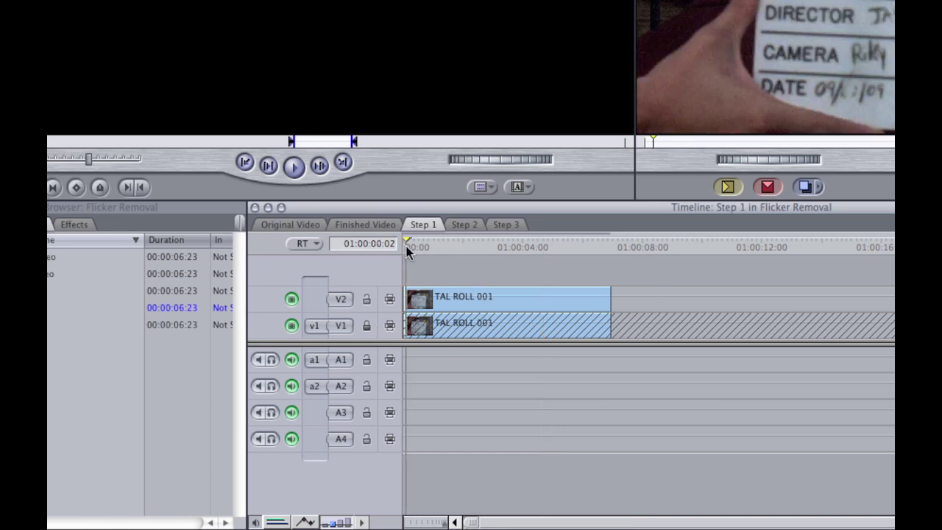
pyautogui.click(508, 295)
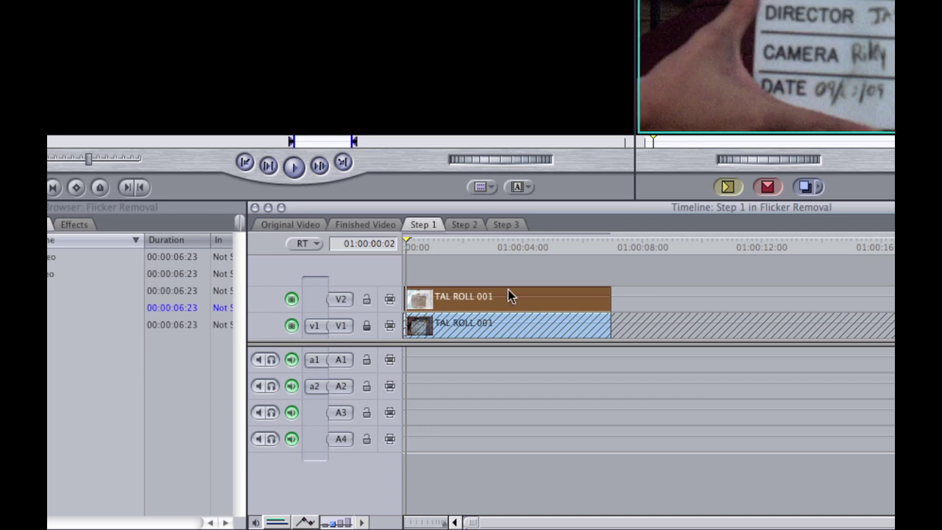
pyautogui.press('super+equal')
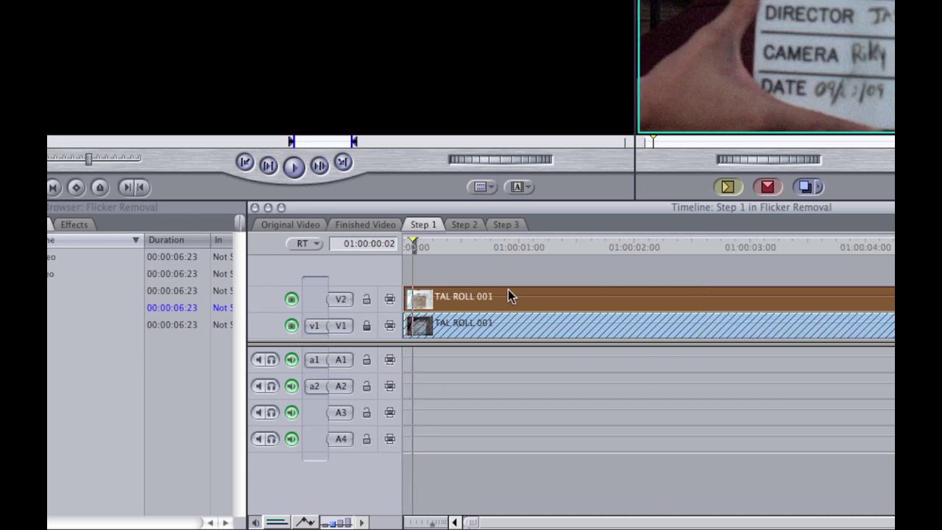
pyautogui.click(407, 246)
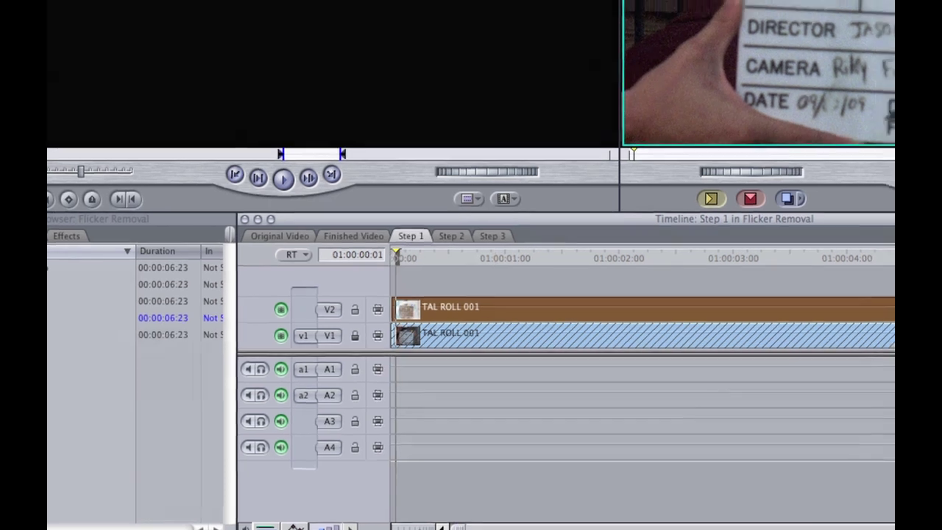
# Open the QuickKeys Editor and review the FCP – Remove Odd Frame shortcut's steps, then close them
pyautogui.click(553, 7)
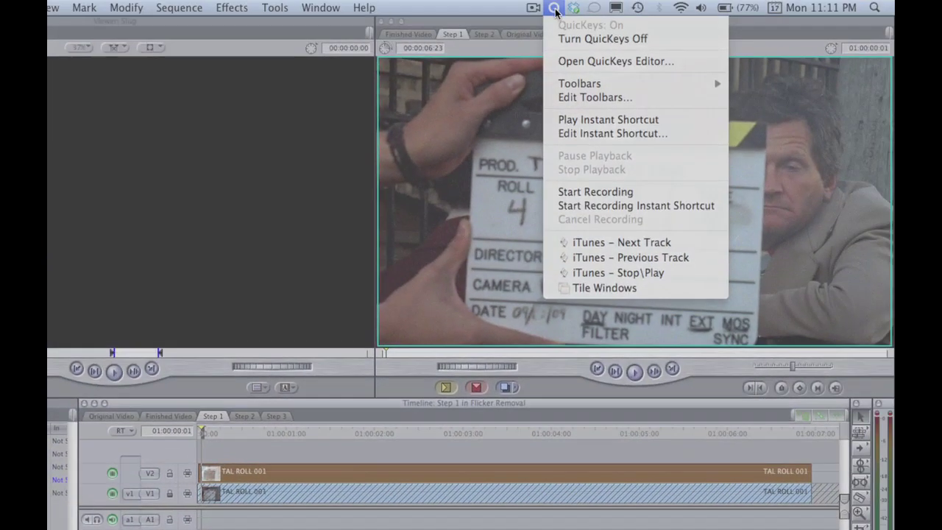
pyautogui.click(587, 62)
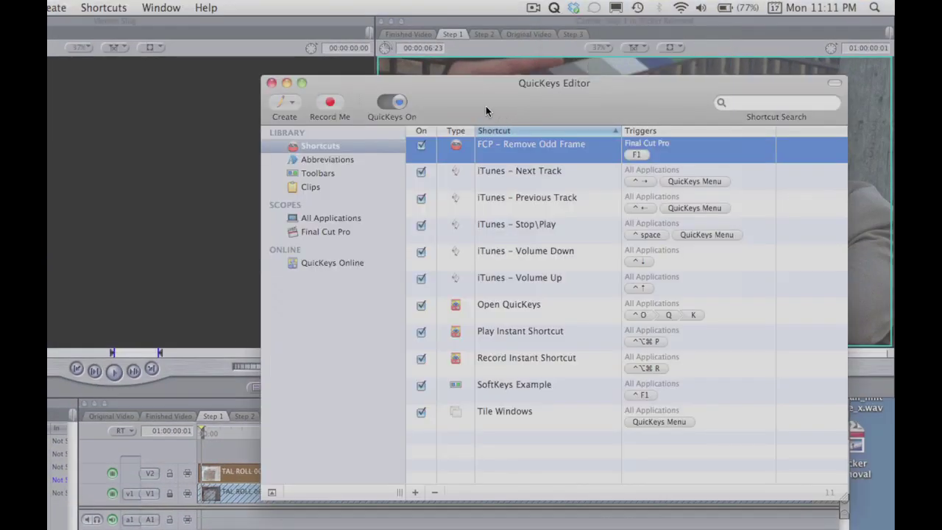
pyautogui.moveTo(486, 111); pyautogui.dragTo(319, 157)
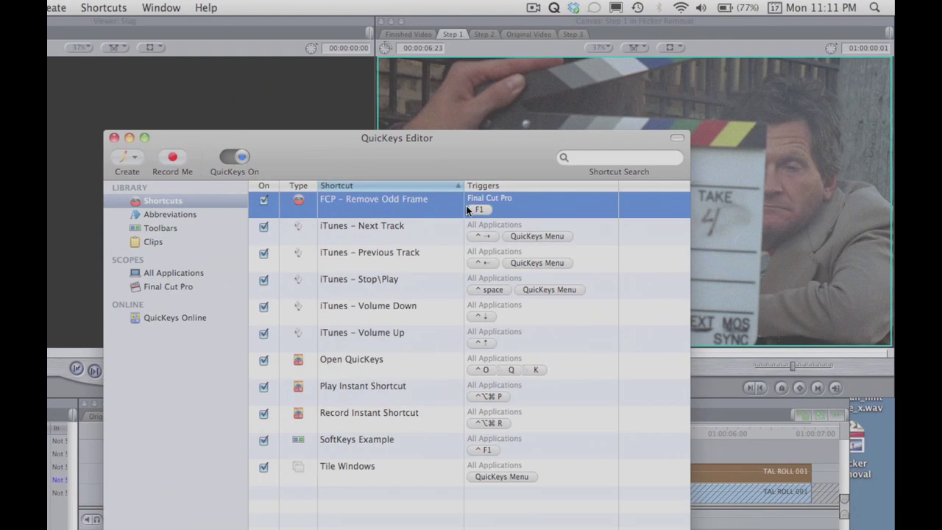
pyautogui.doubleClick(404, 204)
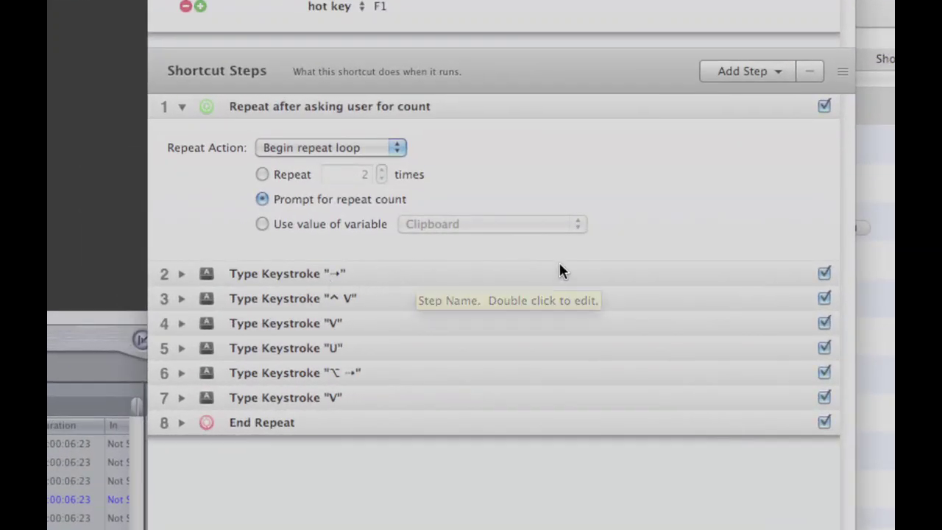
pyautogui.click(181, 108)
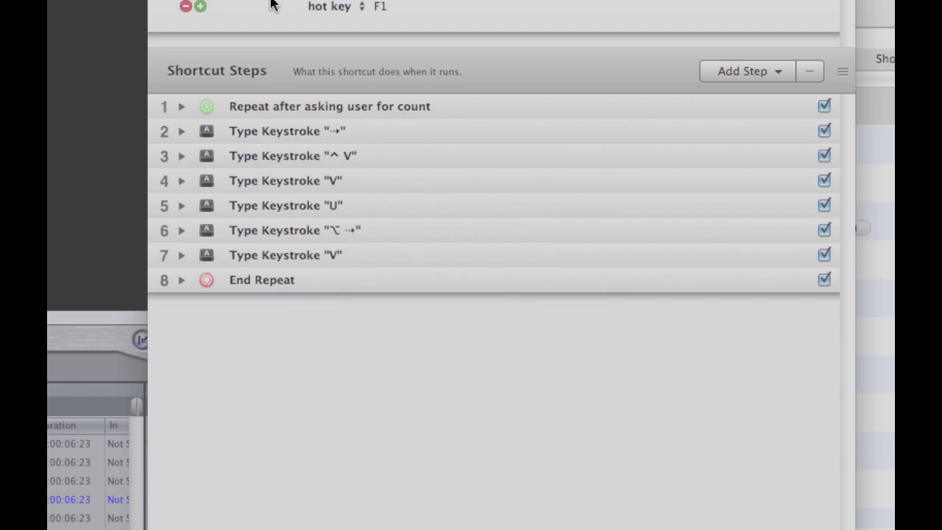
pyautogui.press('super+w')
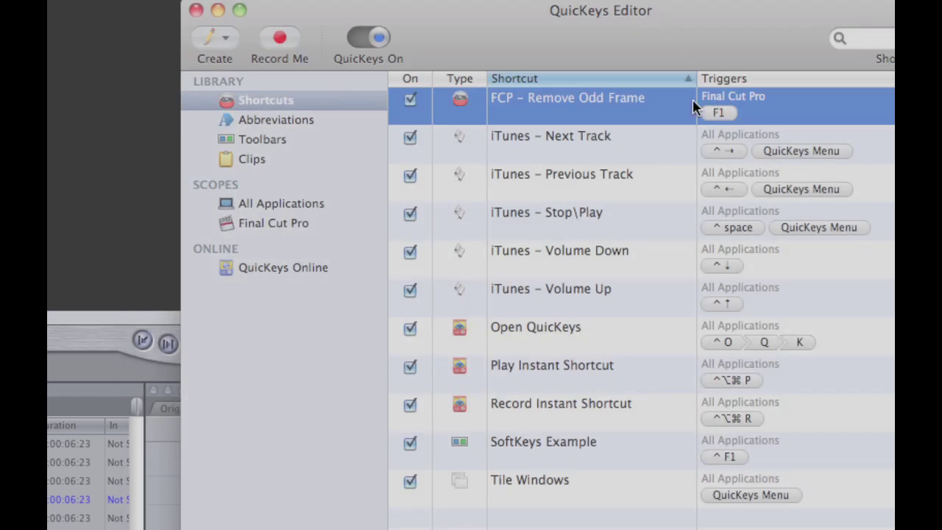
# Run the Remove Odd Frame shortcut with 10 repeats on the V2 copy and check the frames
pyautogui.click(197, 10)
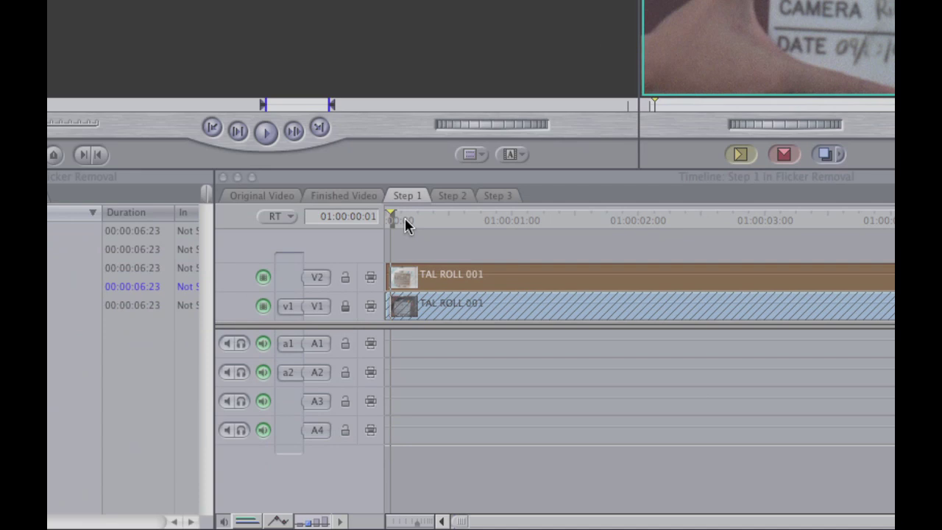
pyautogui.click(396, 219)
pyautogui.click(396, 220)
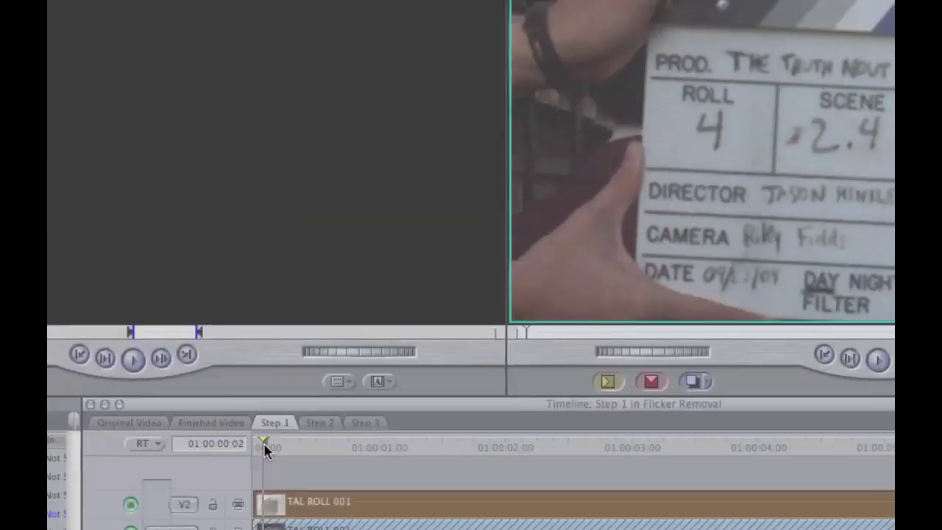
pyautogui.hotkey('ctrl', 'shift', 'f')
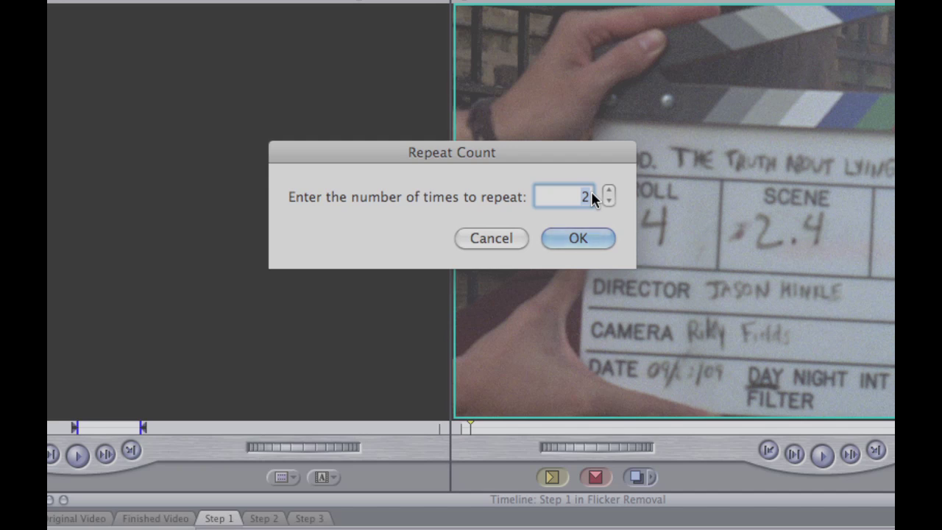
pyautogui.write('10')
pyautogui.click(578, 238)
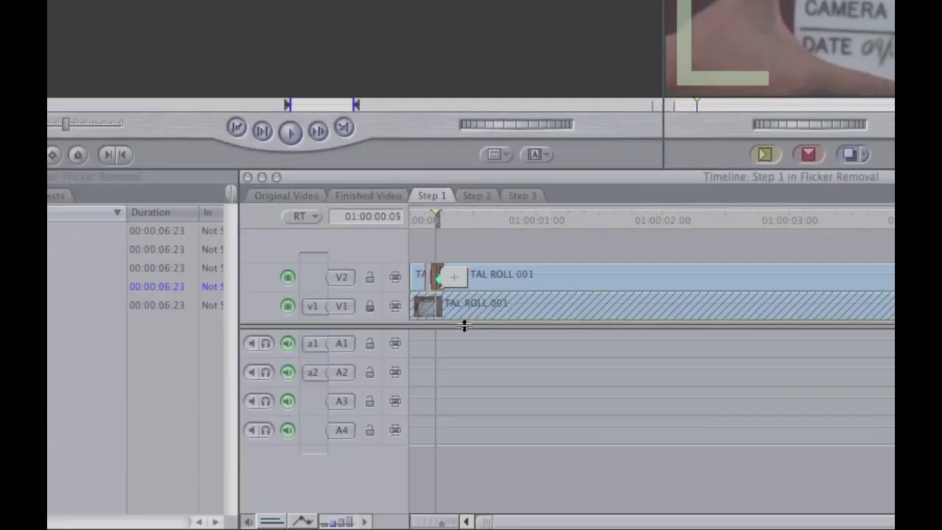
pyautogui.press('Right')
pyautogui.press('Right')
pyautogui.press('Right')
pyautogui.press('Right')
pyautogui.press('Right')
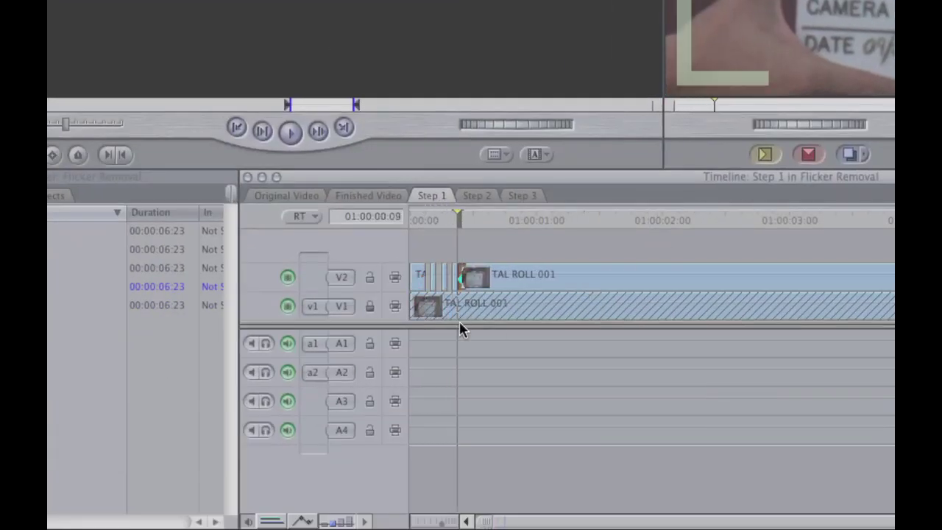
pyautogui.press('Right')
pyautogui.press('Right')
pyautogui.press('Right')
pyautogui.press('Right')
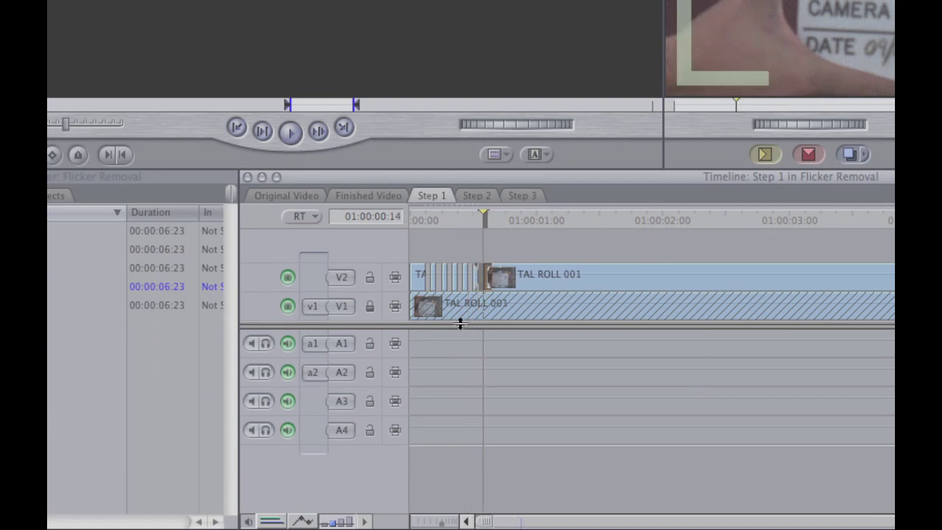
pyautogui.press('Right')
pyautogui.press('Right')
pyautogui.press('Right')
pyautogui.press('Right')
pyautogui.press('Right')
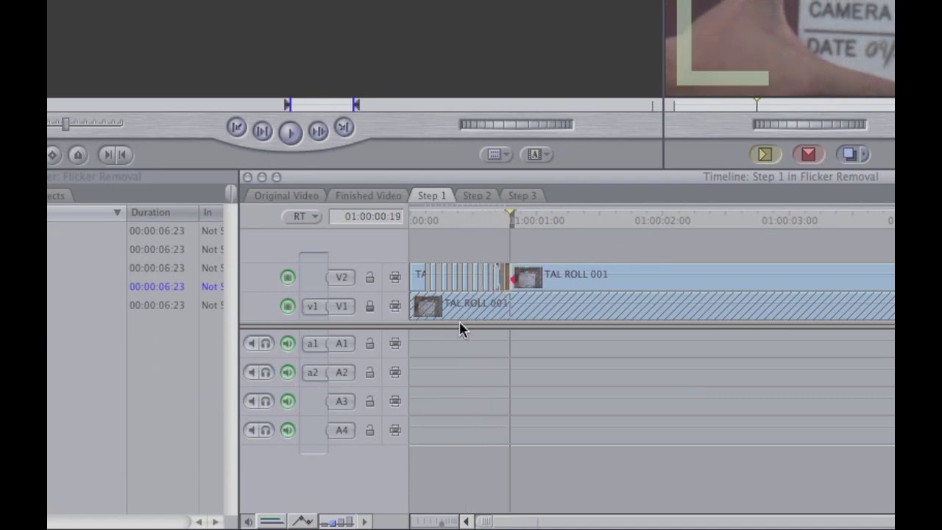
pyautogui.press('Right')
pyautogui.press('Right')
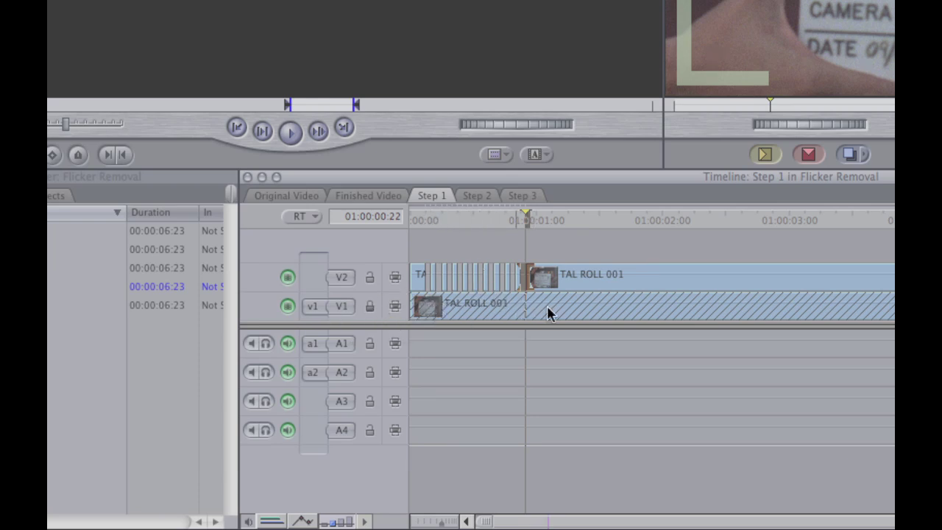
# Unlock track V1, replay from near the start, and switch to the Step 2 sequence
pyautogui.click(369, 312)
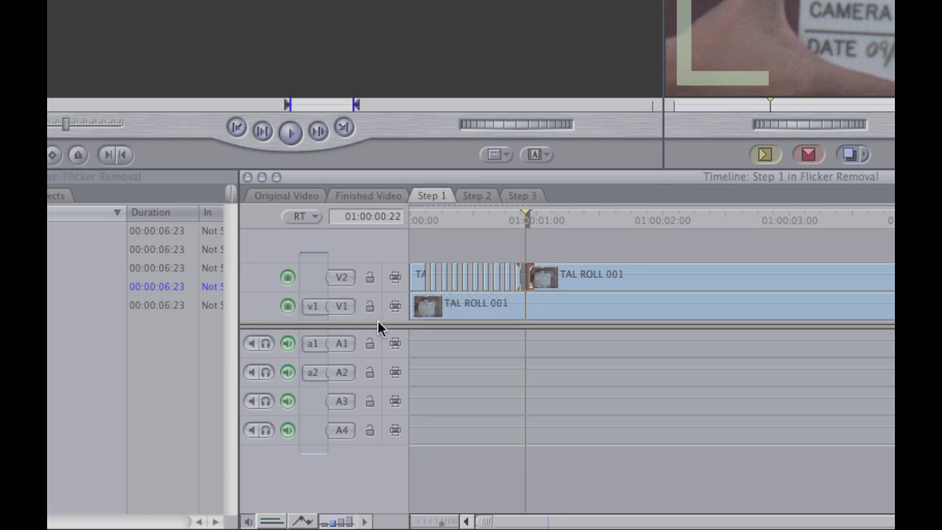
pyautogui.click(431, 218)
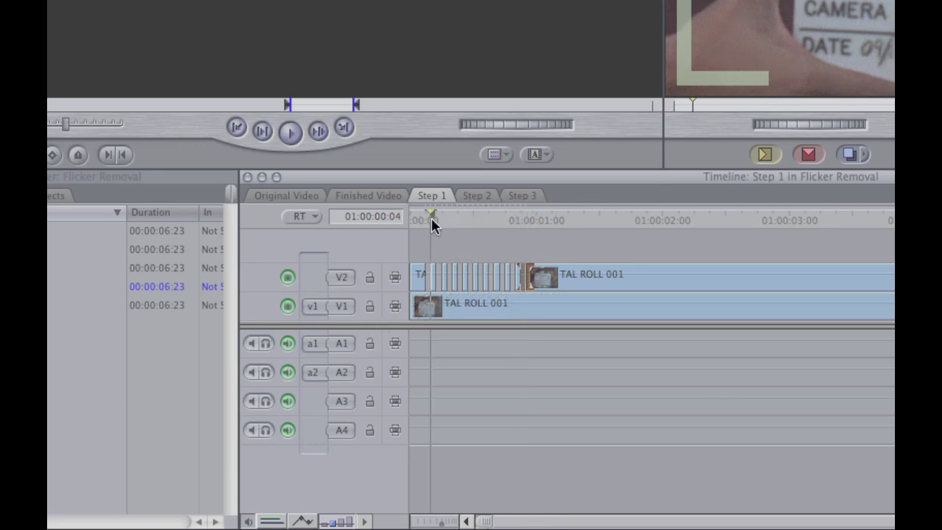
pyautogui.press('space')
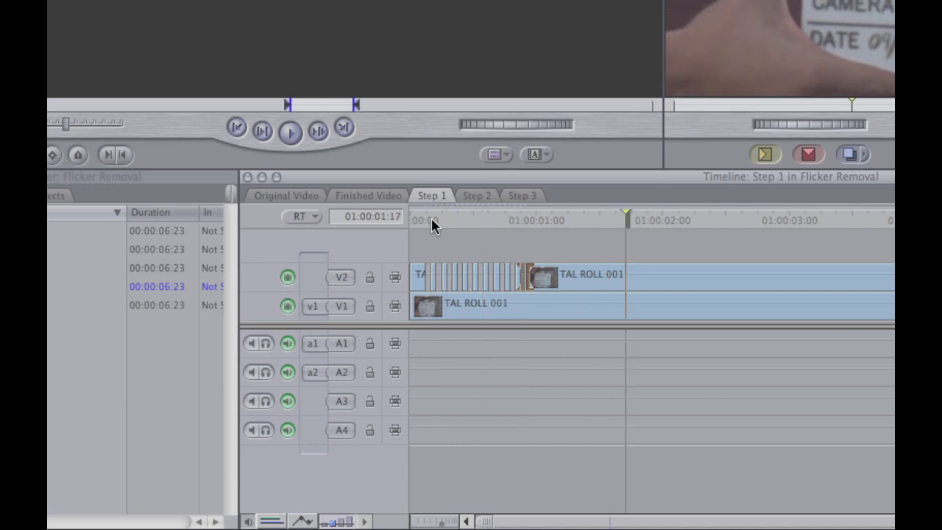
pyautogui.click(477, 197)
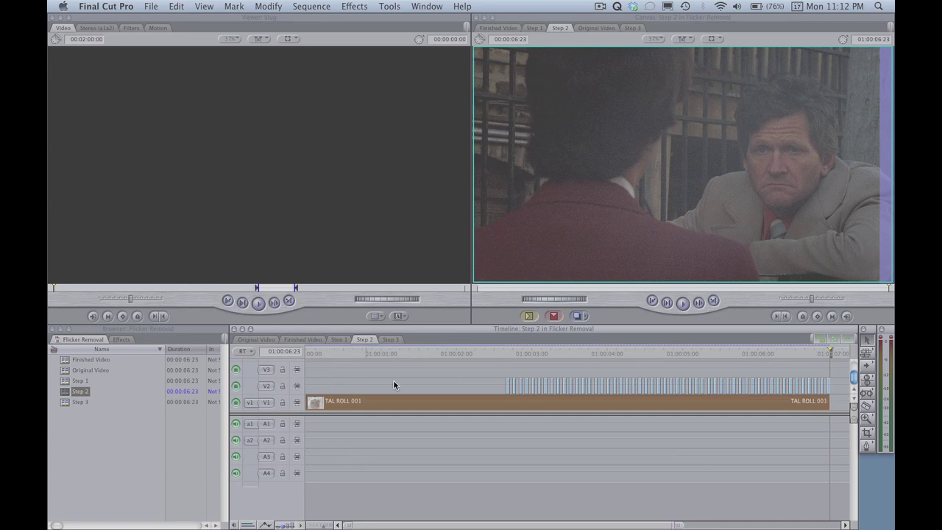
# At the clapperboard frame, expand Andy's Gradient Filter (Linear, width 57, softness 74, amount 12) on TAL ROLL 001
pyautogui.moveTo(492, 354); pyautogui.dragTo(576, 352)
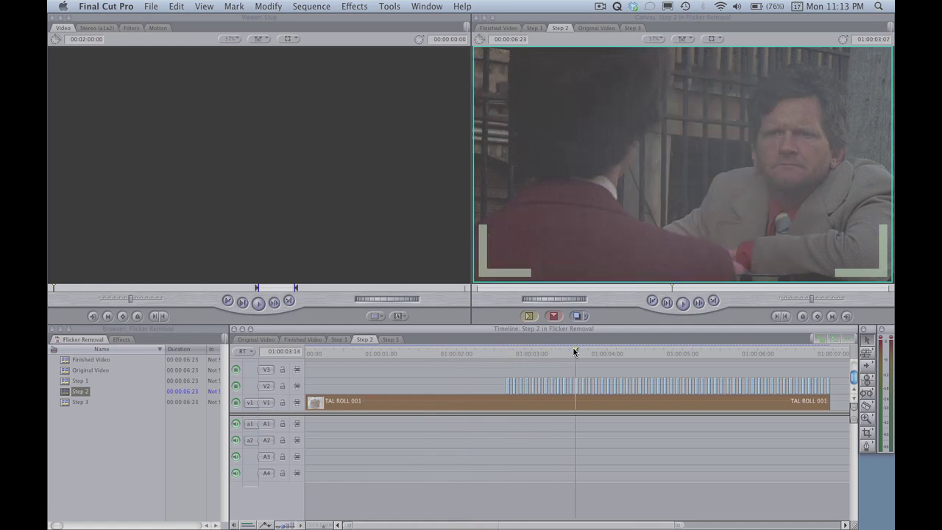
pyautogui.click(496, 353)
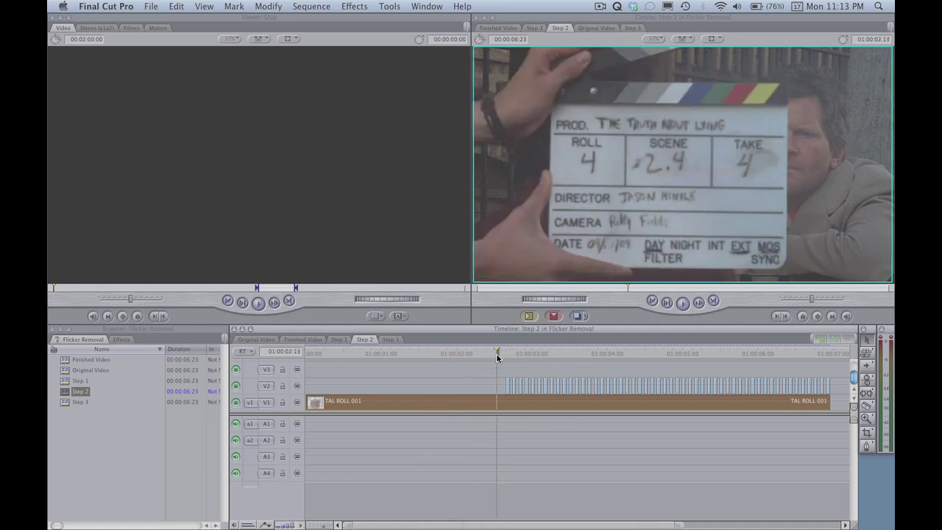
pyautogui.doubleClick(488, 400)
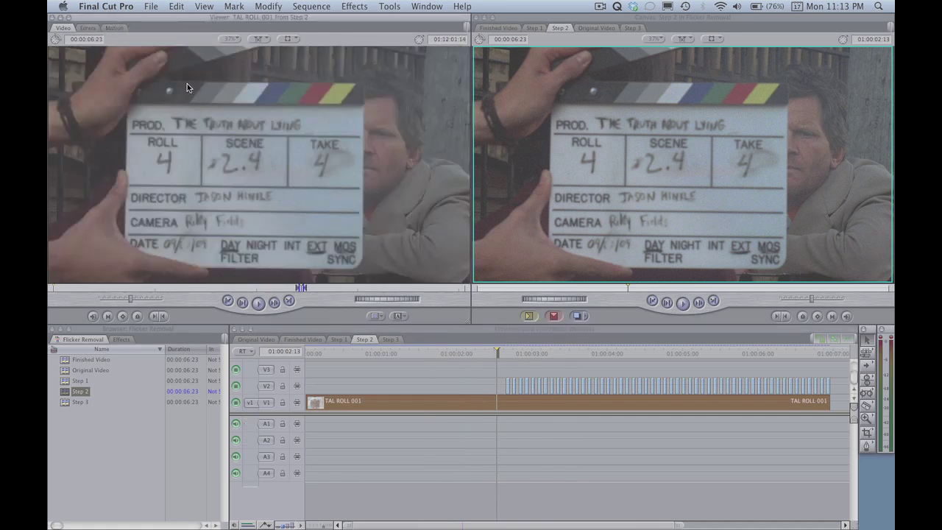
pyautogui.click(89, 28)
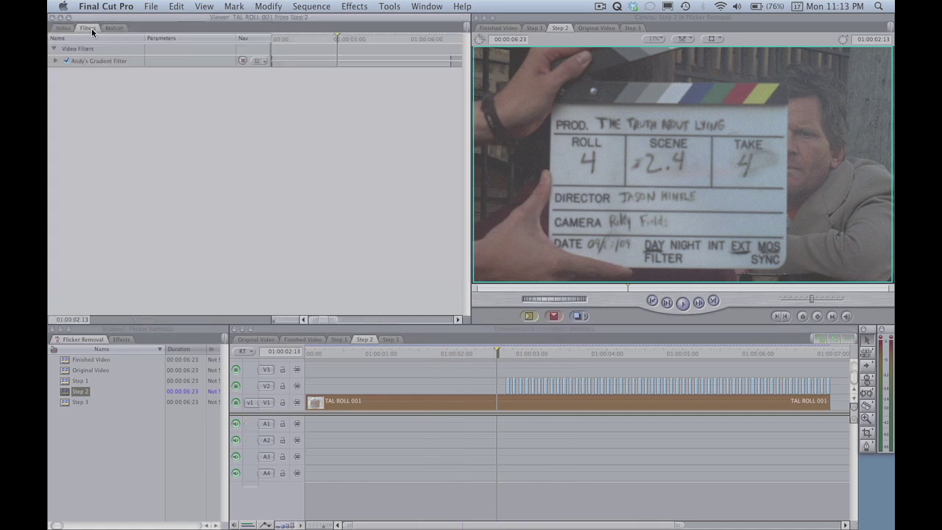
pyautogui.click(56, 60)
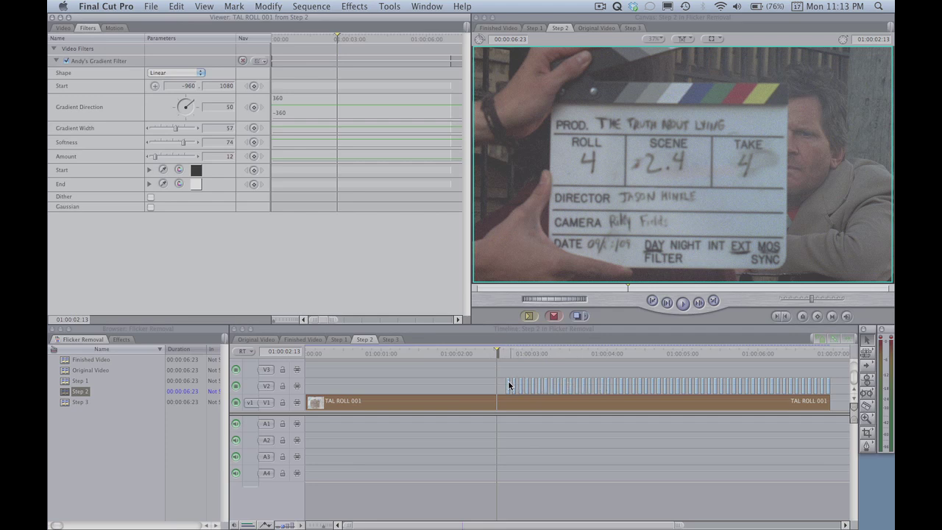
pyautogui.click(507, 352)
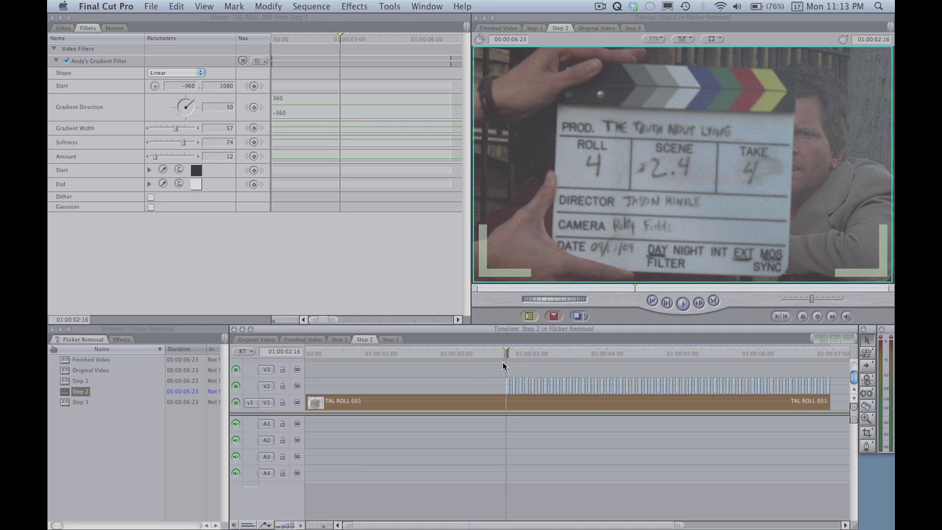
pyautogui.press('Left')
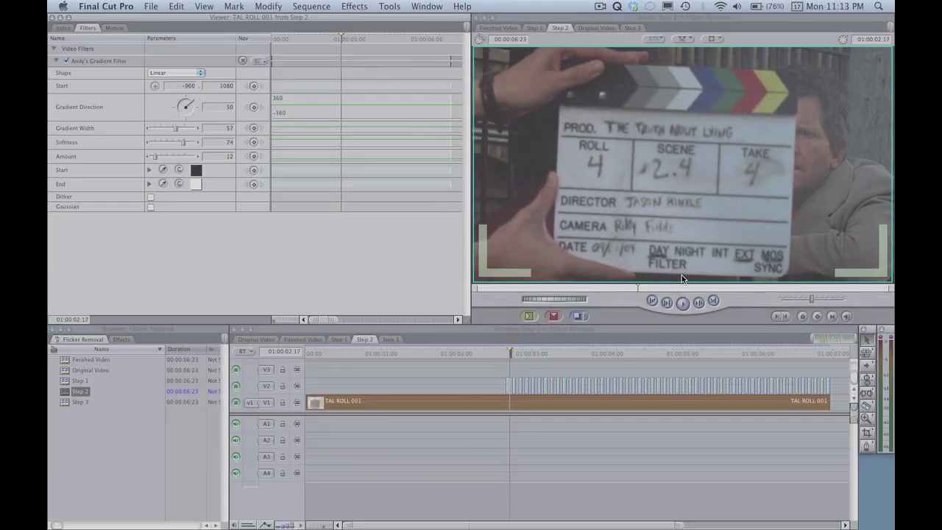
pyautogui.press('Left')
pyautogui.press('Right')
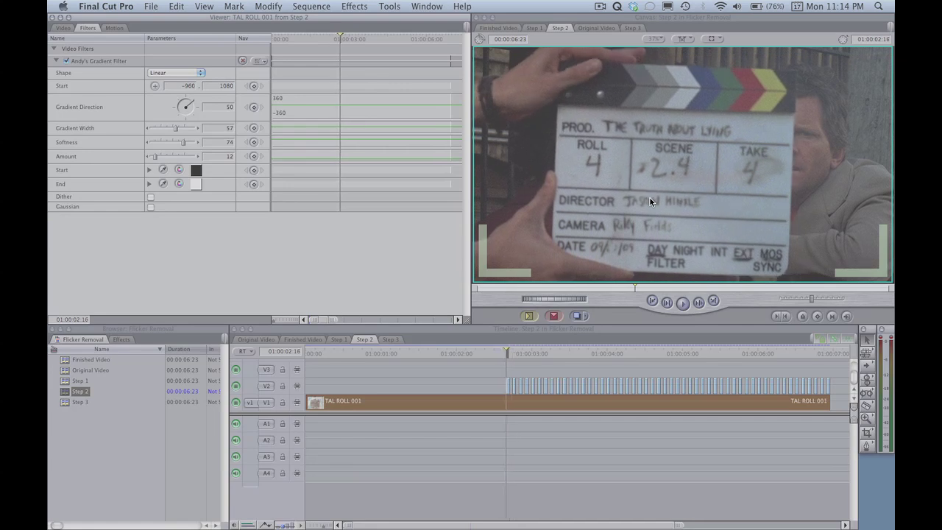
pyautogui.press('Right')
pyautogui.press('Right')
pyautogui.press('Right')
pyautogui.press('Right')
pyautogui.press('Right')
pyautogui.press('Right')
pyautogui.press('Right')
pyautogui.press('Right')
pyautogui.press('Right')
pyautogui.press('Right')
pyautogui.press('Right')
pyautogui.press('Right')
pyautogui.press('Right')
pyautogui.press('Right')
pyautogui.press('Right')
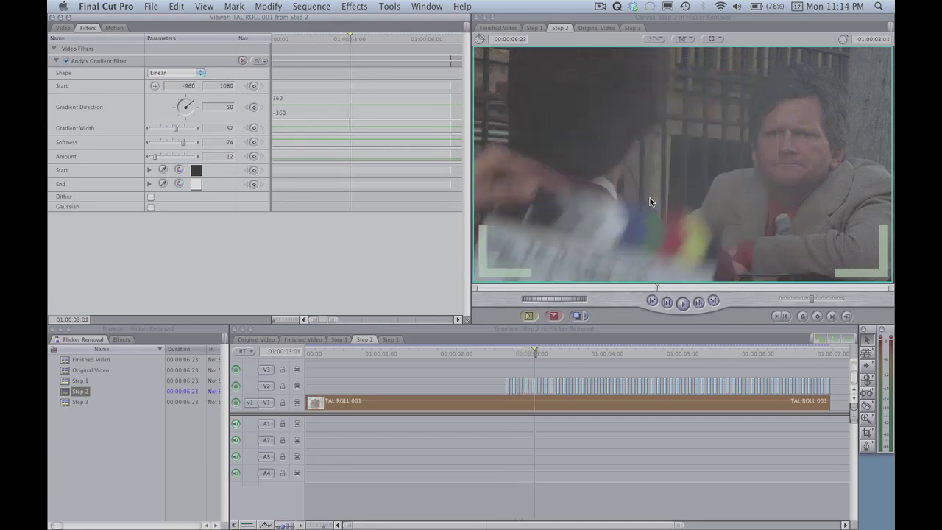
pyautogui.press('Right')
pyautogui.press('Right')
pyautogui.press('Right')
pyautogui.press('Right')
pyautogui.press('Right')
pyautogui.press('Right')
pyautogui.press('Right')
pyautogui.press('Right')
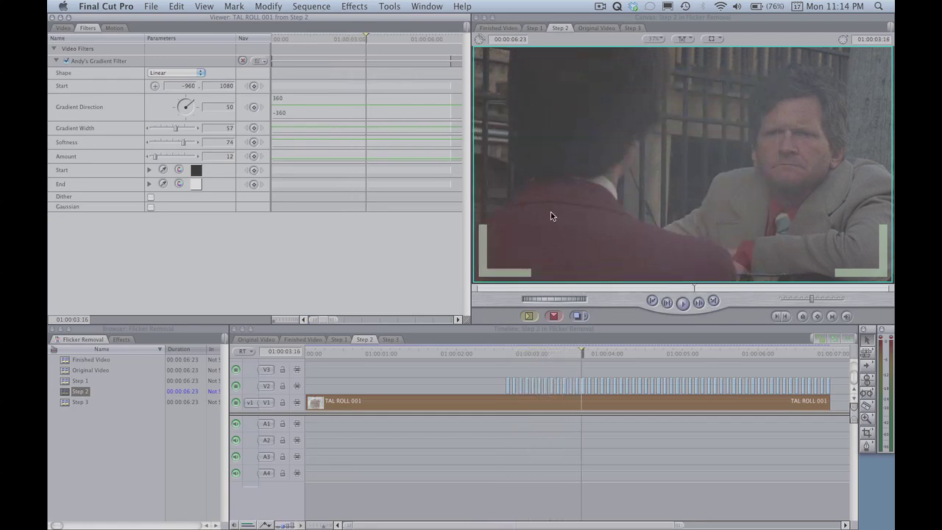
pyautogui.click(652, 302)
pyautogui.press('Left')
pyautogui.press('Left')
pyautogui.press('Left')
pyautogui.press('Left')
pyautogui.press('Left')
pyautogui.press('Left')
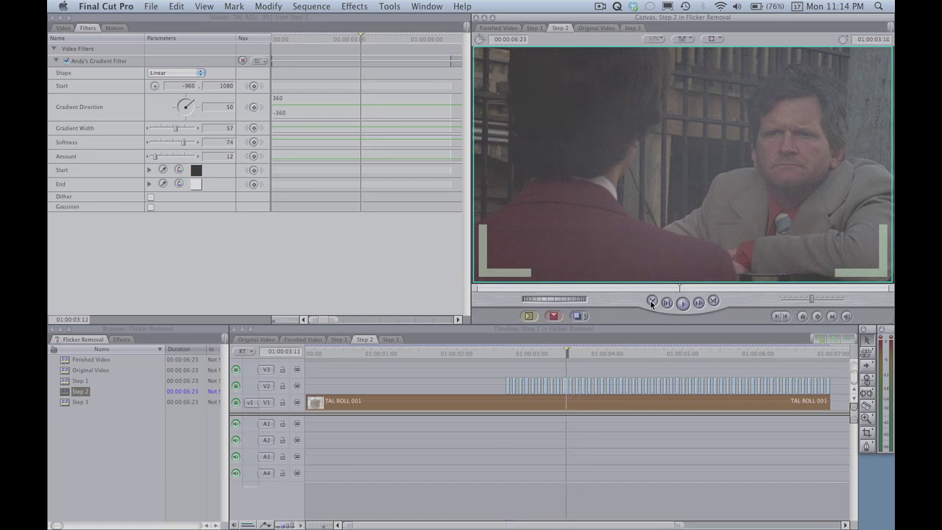
pyautogui.click(664, 303)
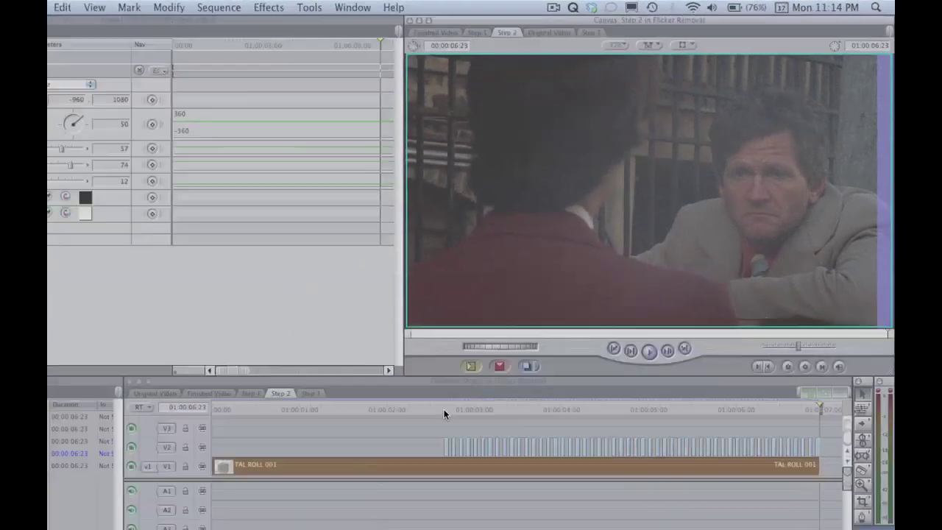
pyautogui.click(505, 353)
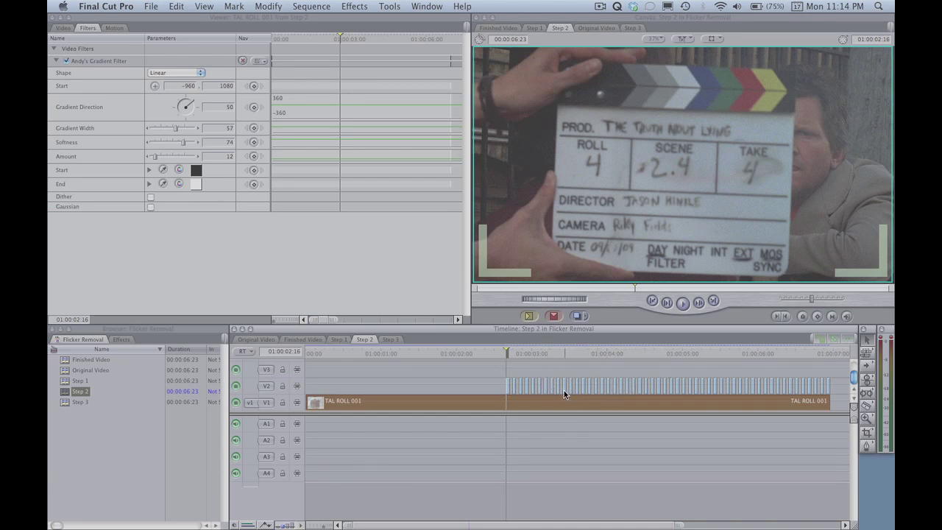
pyautogui.press('Right')
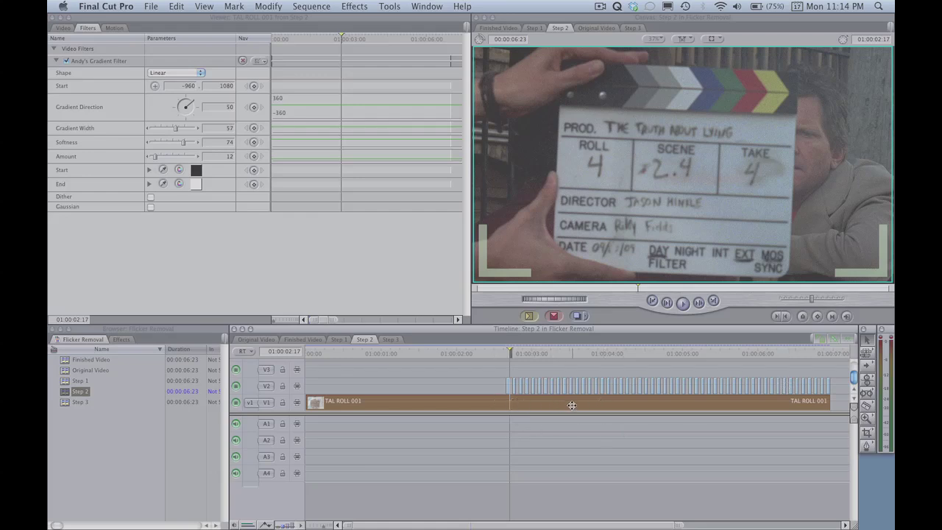
pyautogui.click(684, 304)
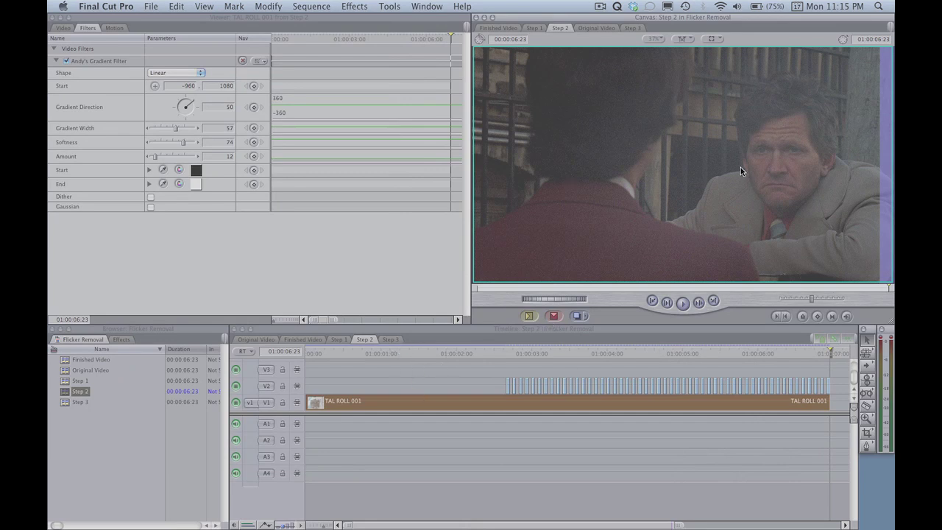
pyautogui.click(390, 339)
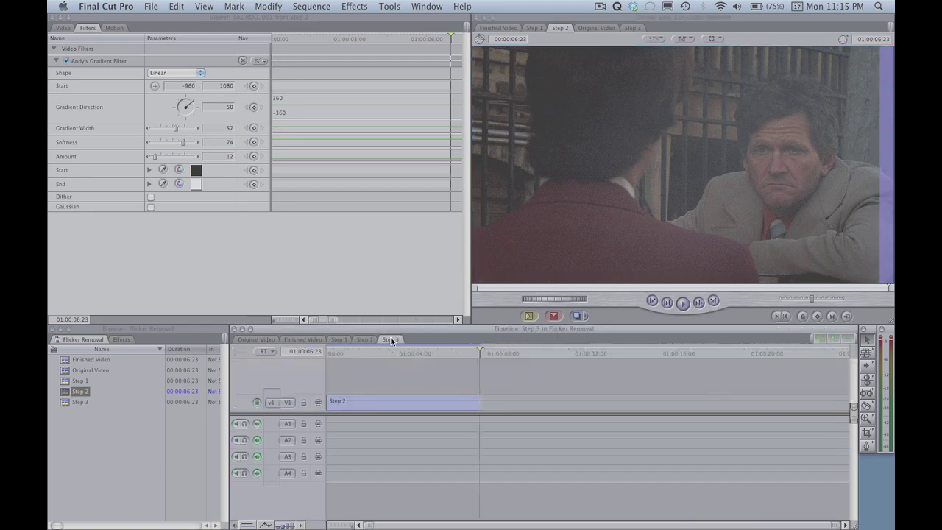
pyautogui.click(366, 401)
pyautogui.press('Delete')
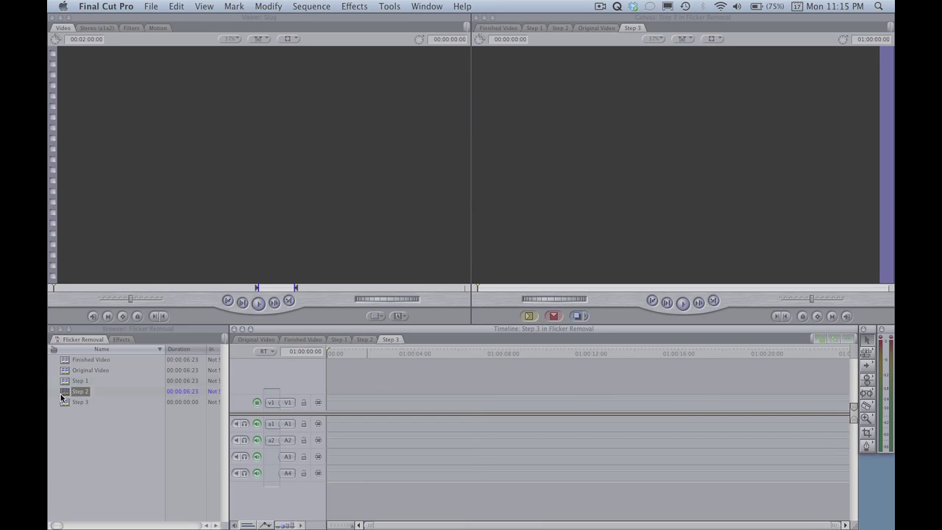
pyautogui.click(365, 339)
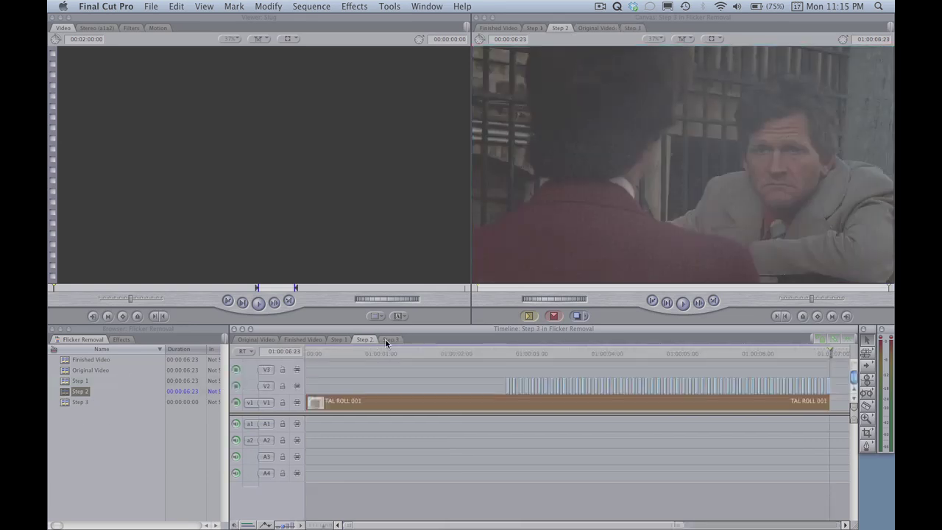
pyautogui.click(389, 339)
pyautogui.moveTo(64, 396); pyautogui.dragTo(333, 407)
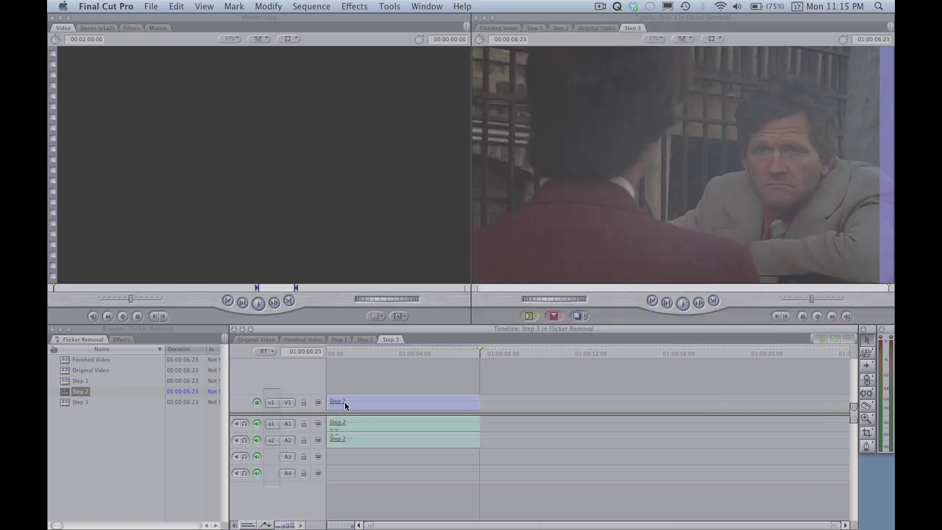
pyautogui.click(336, 353)
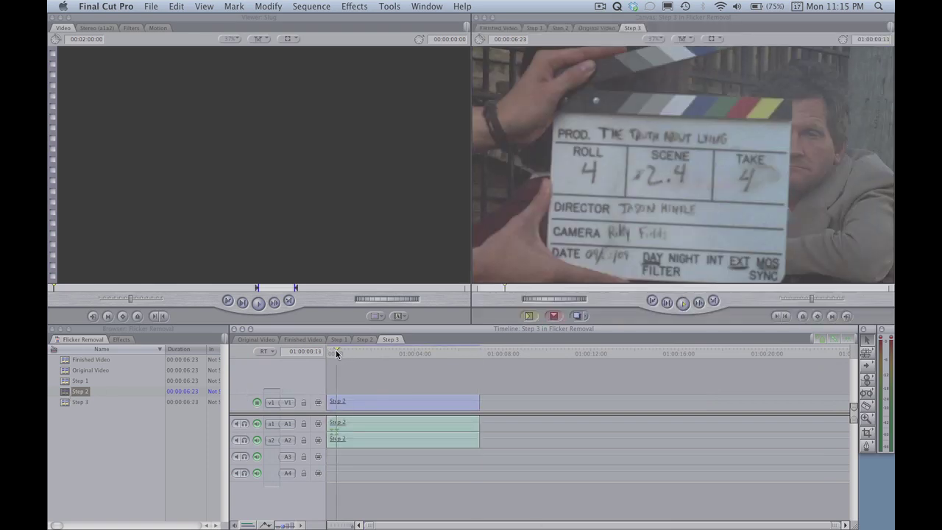
pyautogui.press('space')
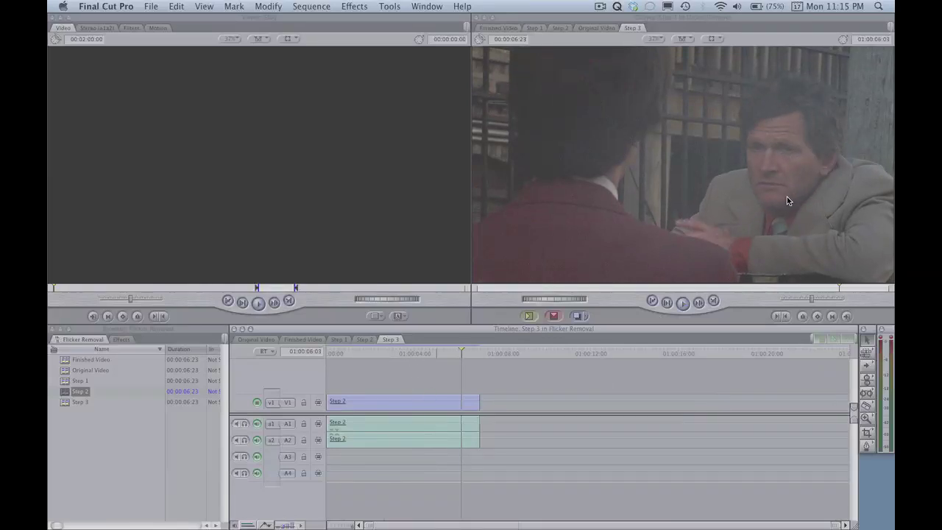
pyautogui.click(370, 340)
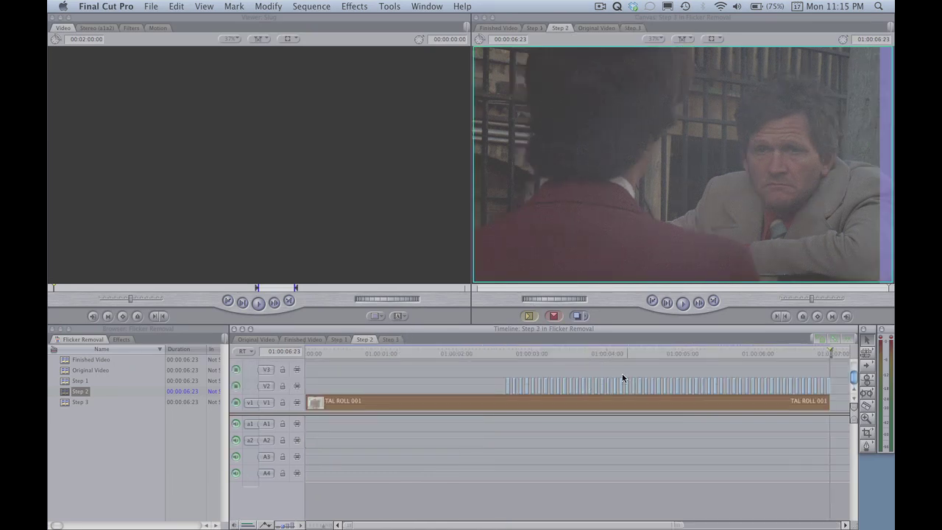
pyautogui.click(390, 339)
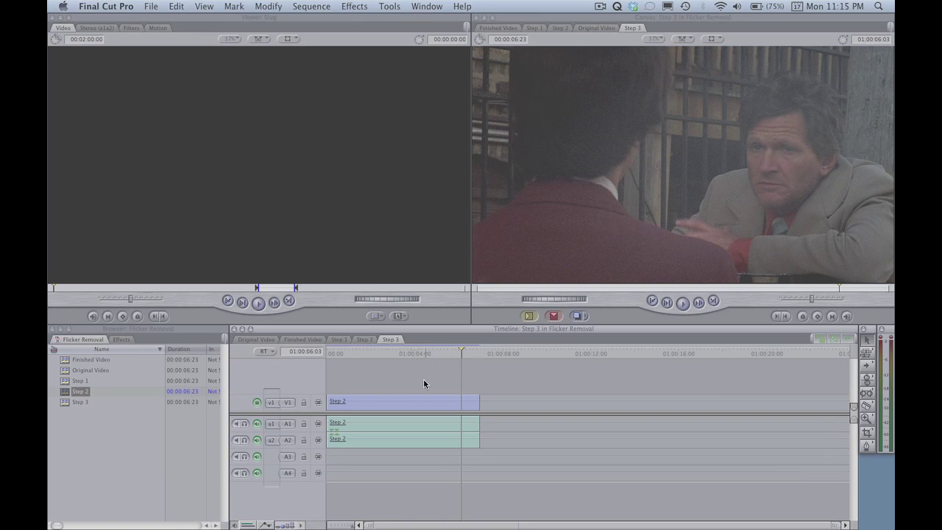
# Apply Neat Video's Reduce Noise filter to the nested Step 2 clip and open its Options window
pyautogui.doubleClick(391, 402)
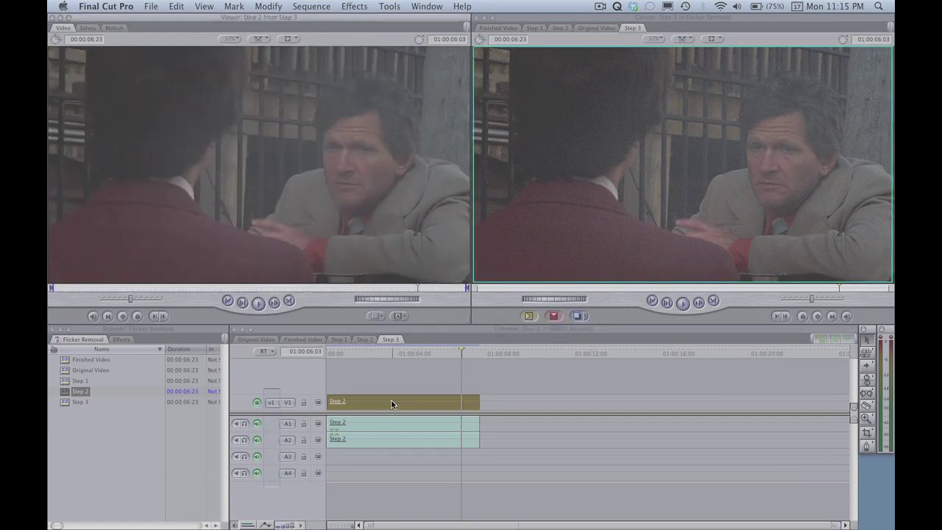
pyautogui.click(89, 28)
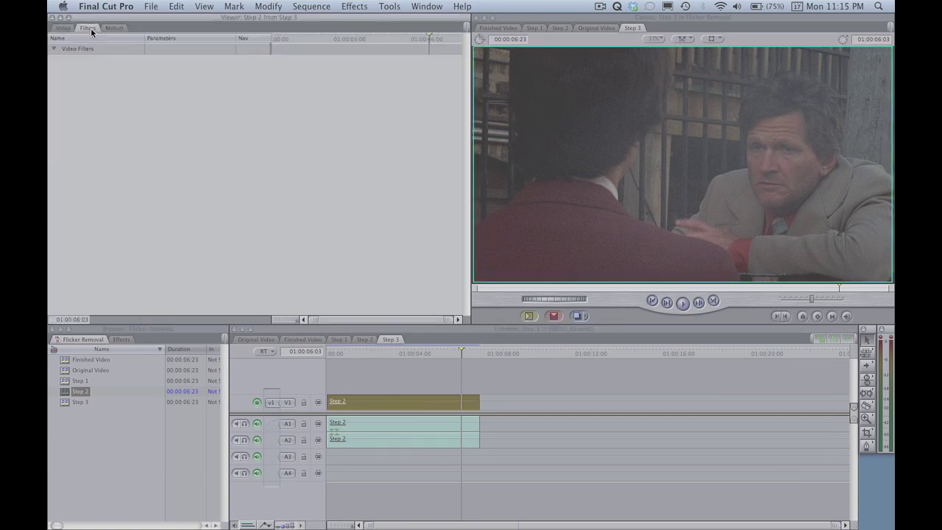
pyautogui.click(361, 6)
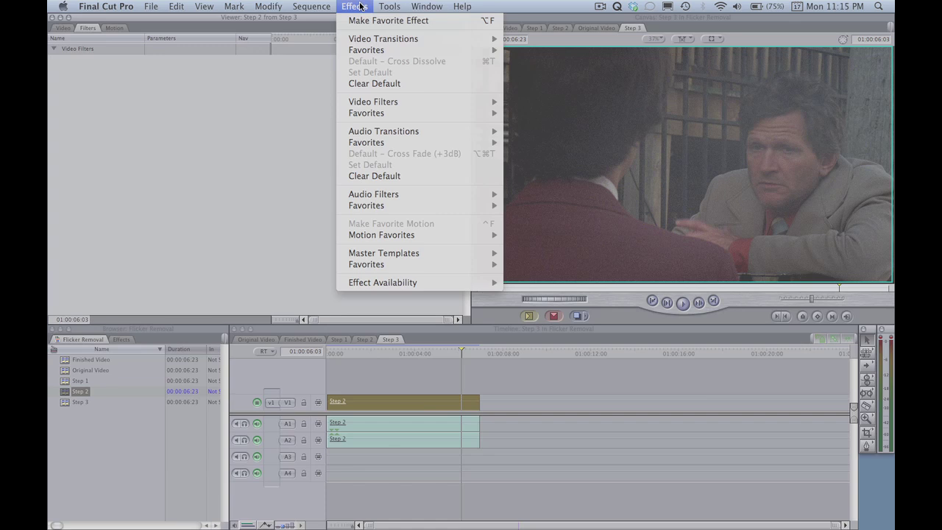
pyautogui.moveTo(393, 101)
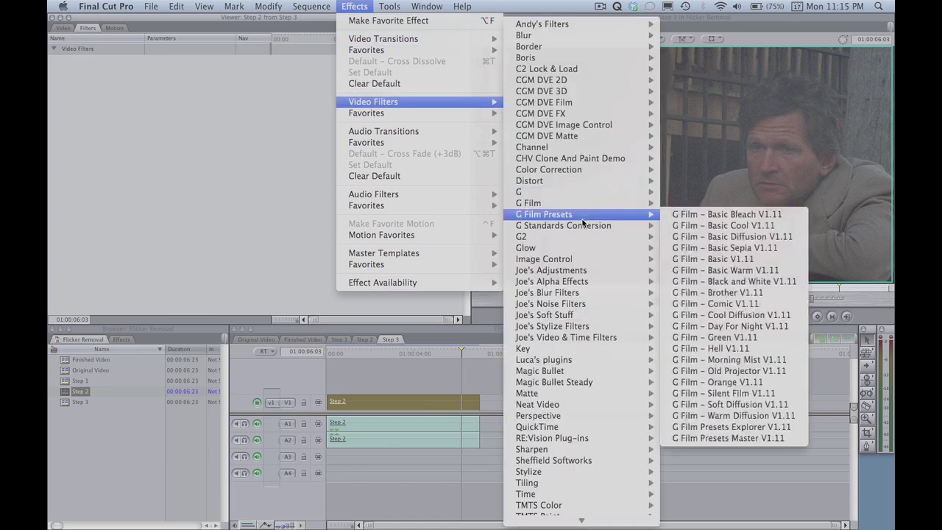
pyautogui.moveTo(580, 405)
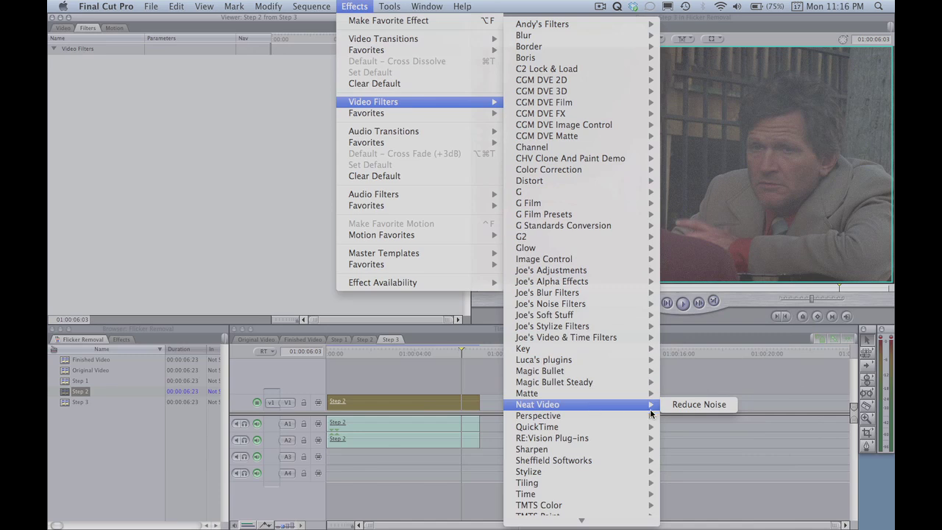
pyautogui.click(684, 405)
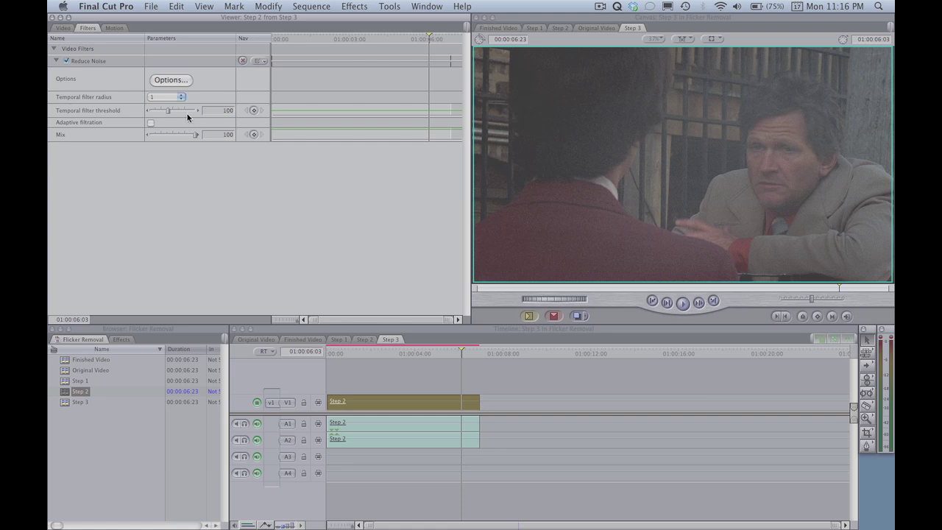
pyautogui.click(180, 82)
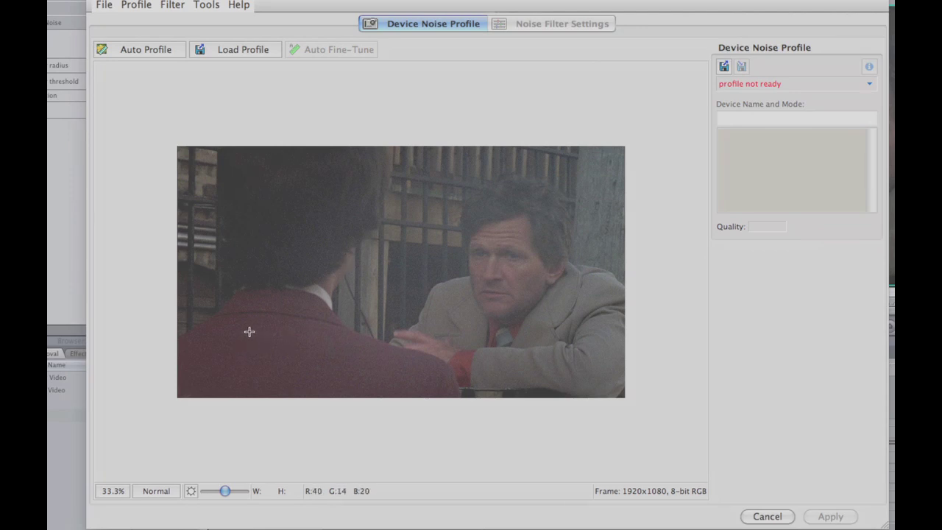
# Auto-profile noise from a flat jacket patch and set noise levels High -50%, Mid -15%, Low +5%
pyautogui.moveTo(238, 325); pyautogui.dragTo(326, 385)
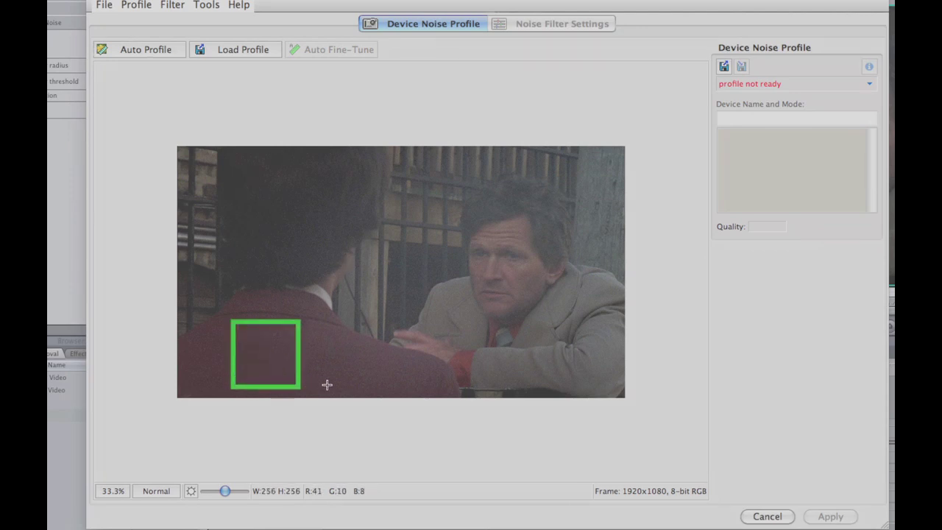
pyautogui.click(158, 52)
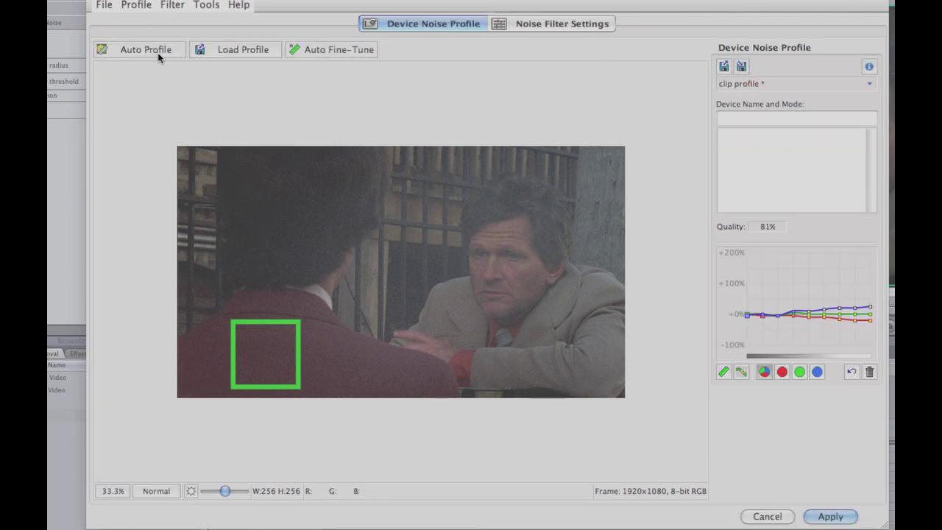
pyautogui.click(565, 23)
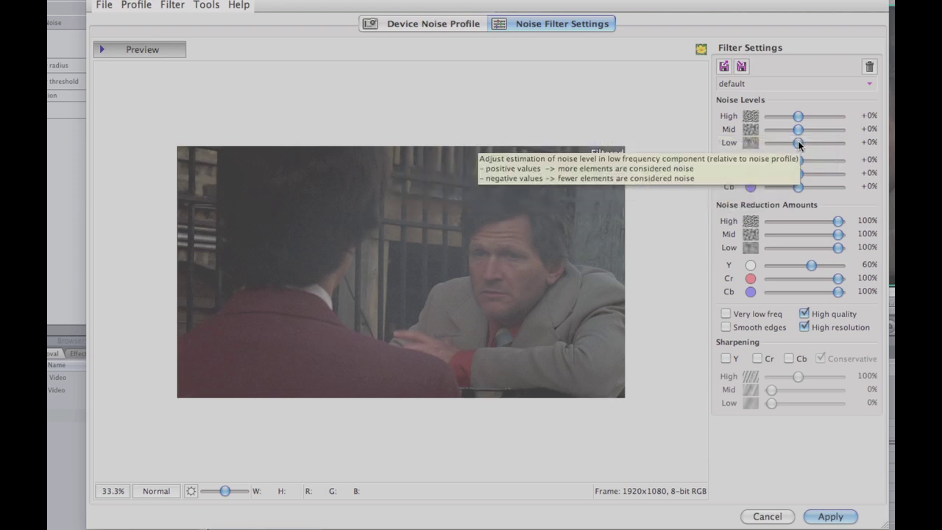
pyautogui.moveTo(798, 116)
pyautogui.mouseDown()
pyautogui.moveTo(785, 116)
pyautogui.moveTo(793, 130)
pyautogui.moveTo(779, 142)
pyautogui.moveTo(801, 144)
pyautogui.moveTo(786, 132)
pyautogui.moveTo(792, 126)
pyautogui.mouseUp()
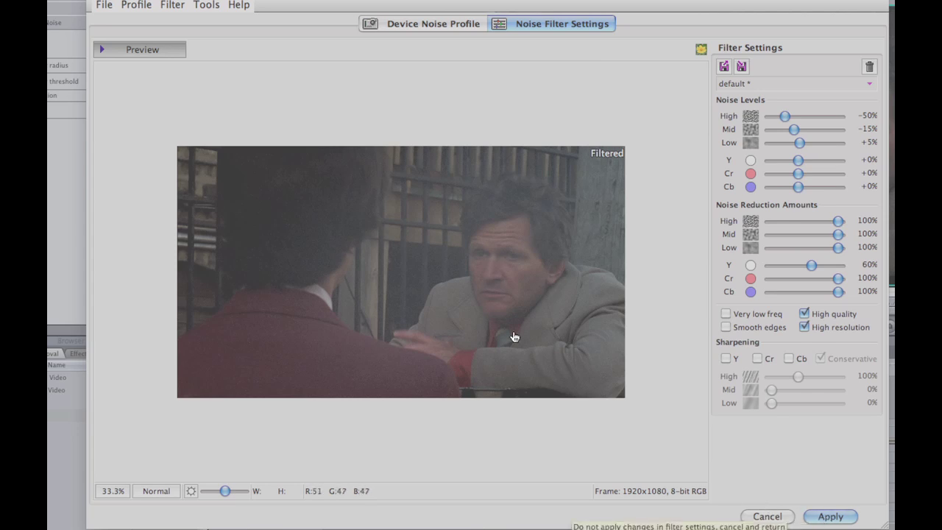
pyautogui.click(830, 517)
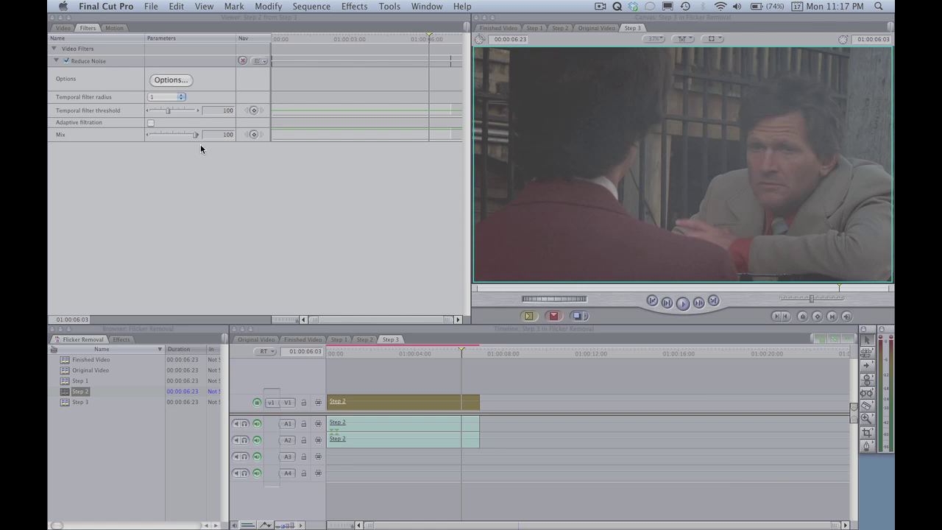
# Set Reduce Noise's Mix to 62, toggle the filter off and on to compare, and step back
pyautogui.moveTo(196, 138); pyautogui.dragTo(178, 138)
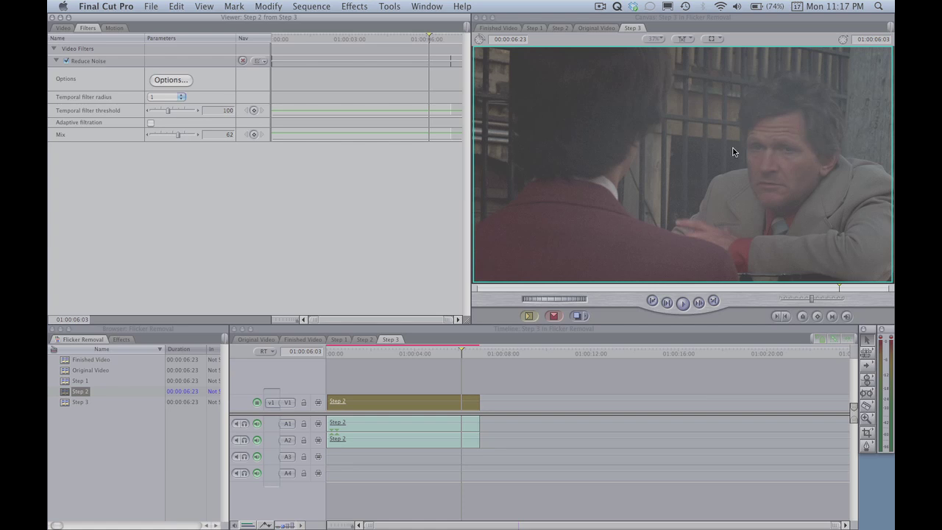
pyautogui.click(66, 60)
pyautogui.click(66, 61)
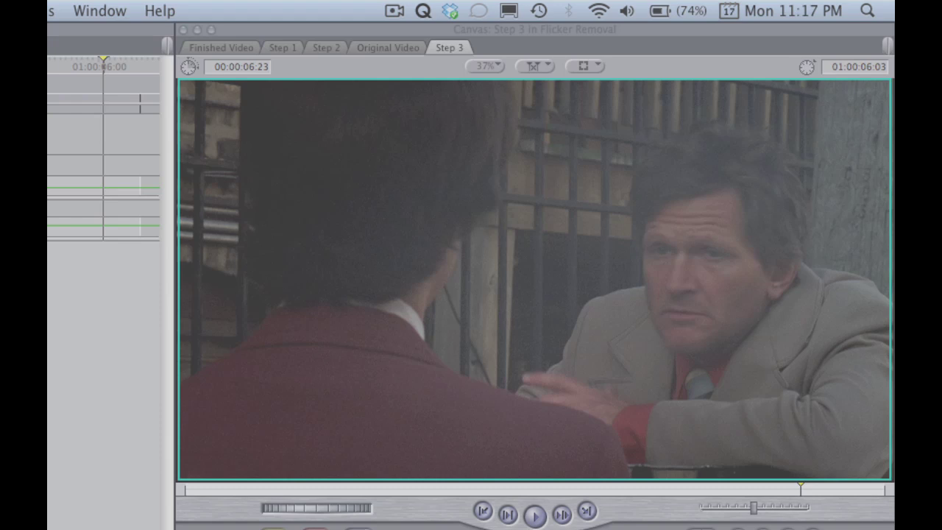
pyautogui.press('j')
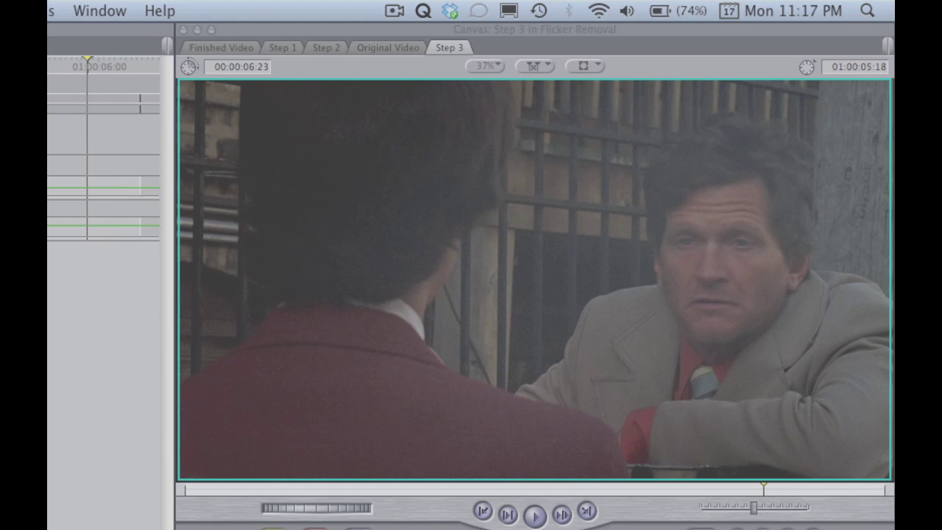
pyautogui.press('j')
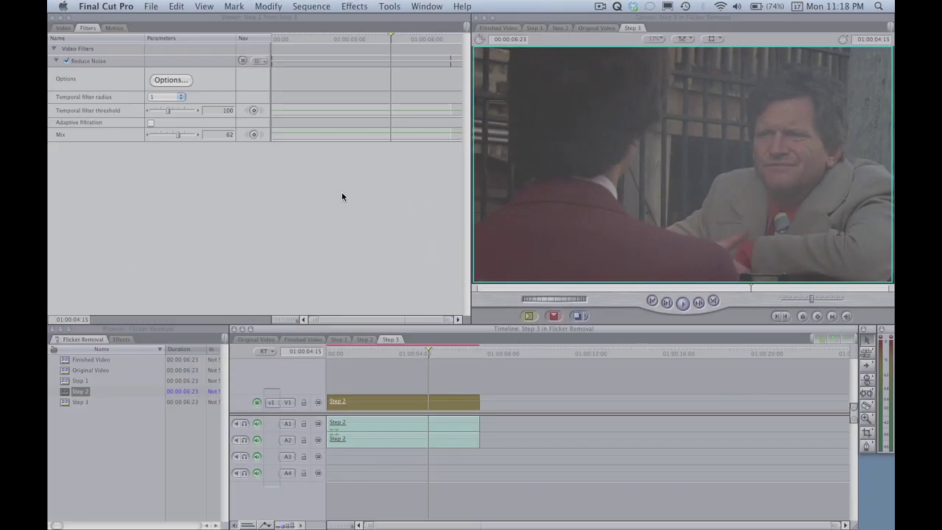
# Render and review the noise-reduced Step 3 sequence, then return to the Step 1 sequence
pyautogui.press('super+r')
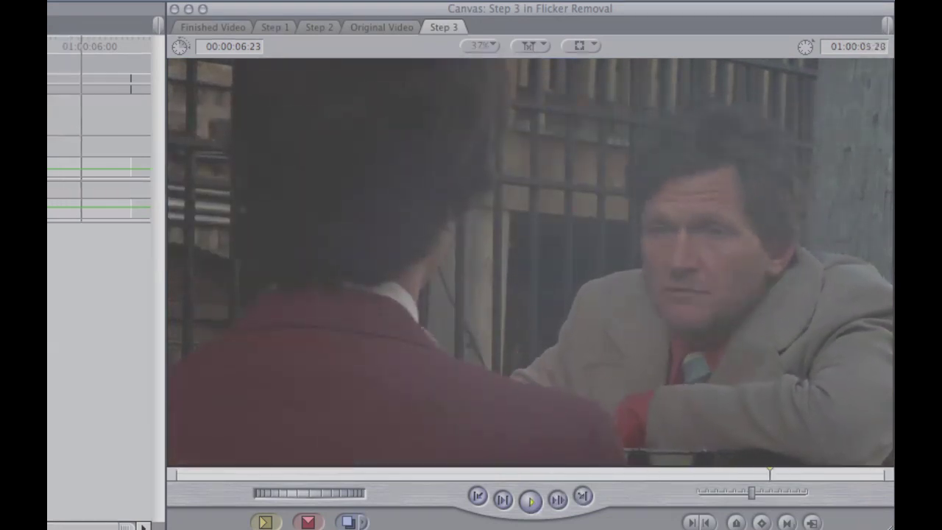
pyautogui.press('space')
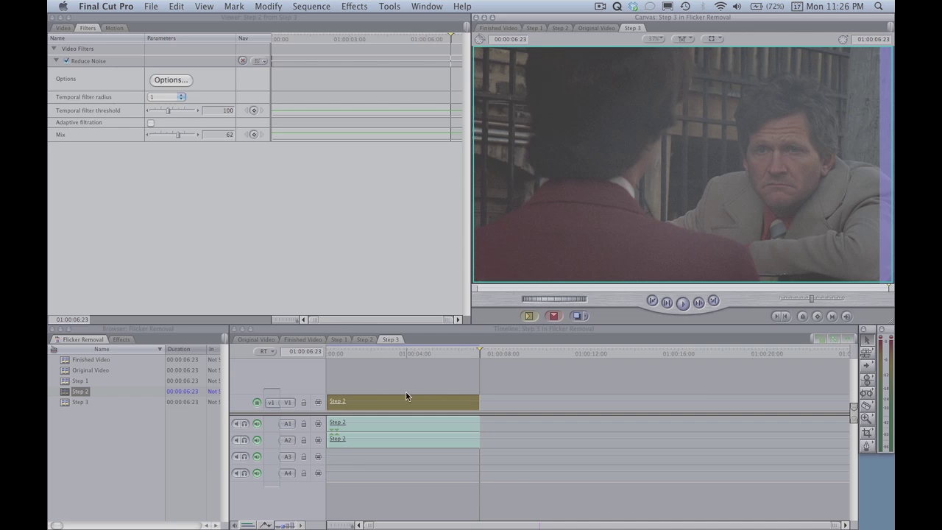
pyautogui.click(363, 340)
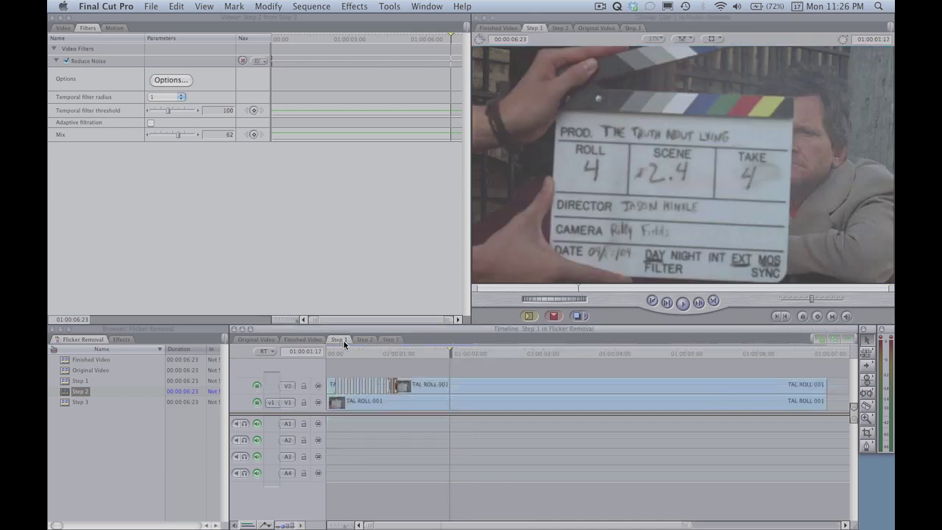